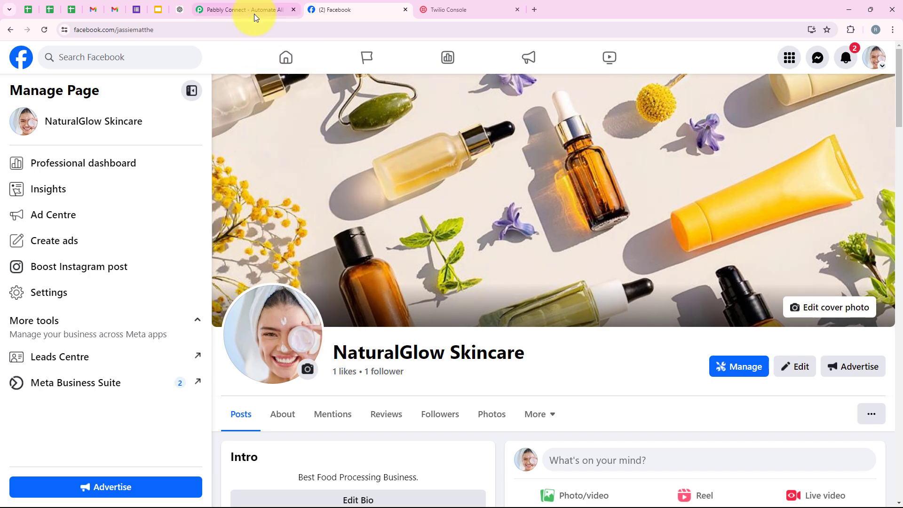
# - Switch from the NaturalGlow Skincare Facebook page to the Pabbly Connect browser tab
pyautogui.click(254, 14)
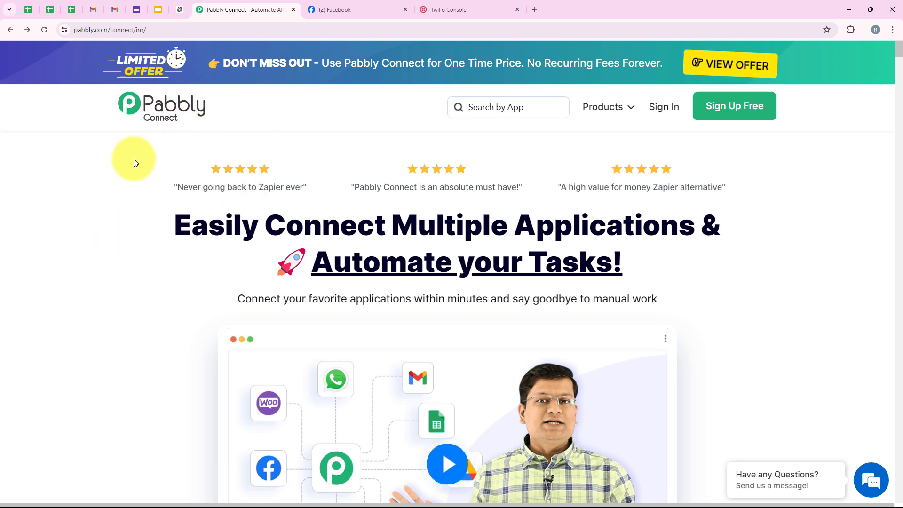
# - Look over the All Pabbly Apps page and its web address
pyautogui.click(289, 30)
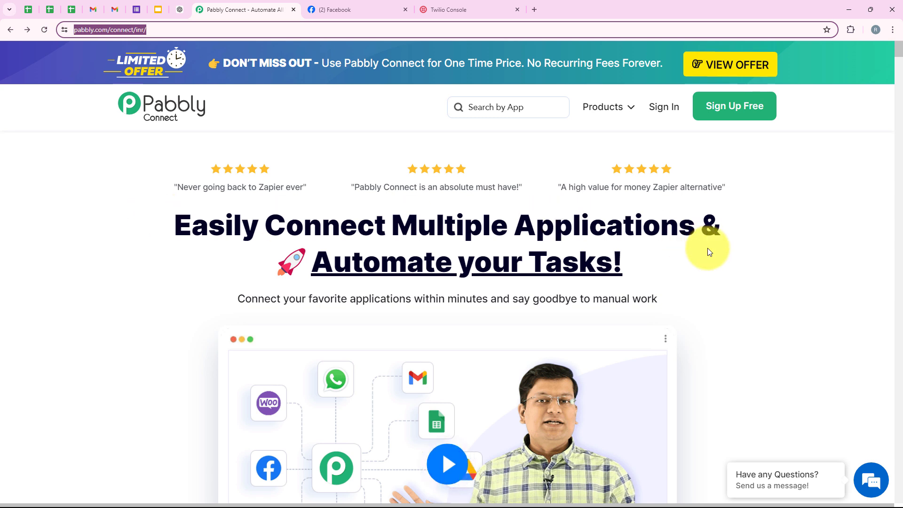
pyautogui.click(769, 197)
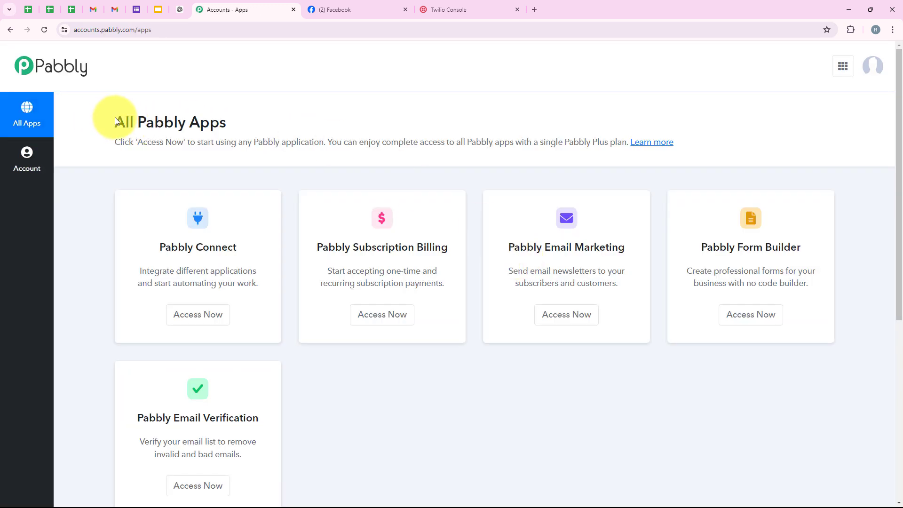
pyautogui.moveTo(114, 119); pyautogui.dragTo(228, 114)
pyautogui.click(230, 112)
pyautogui.scroll(-2, 216, 313)
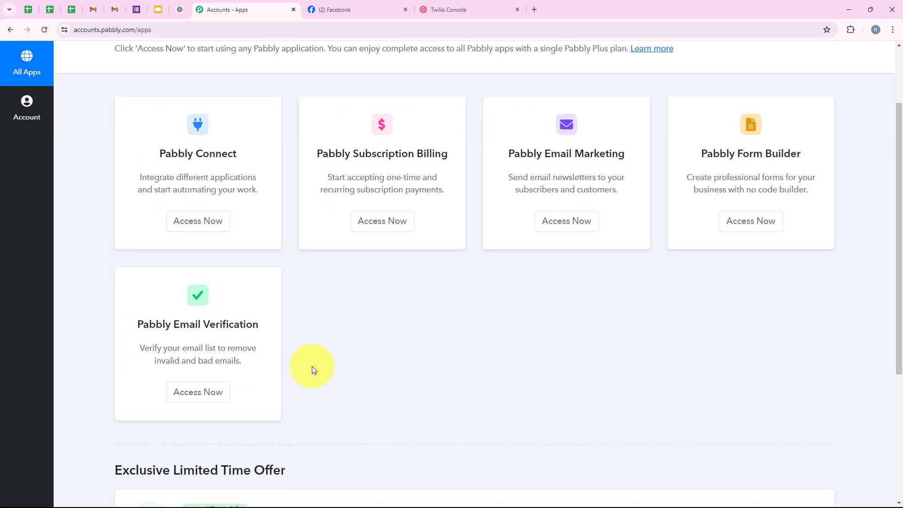
pyautogui.scroll(2, 314, 370)
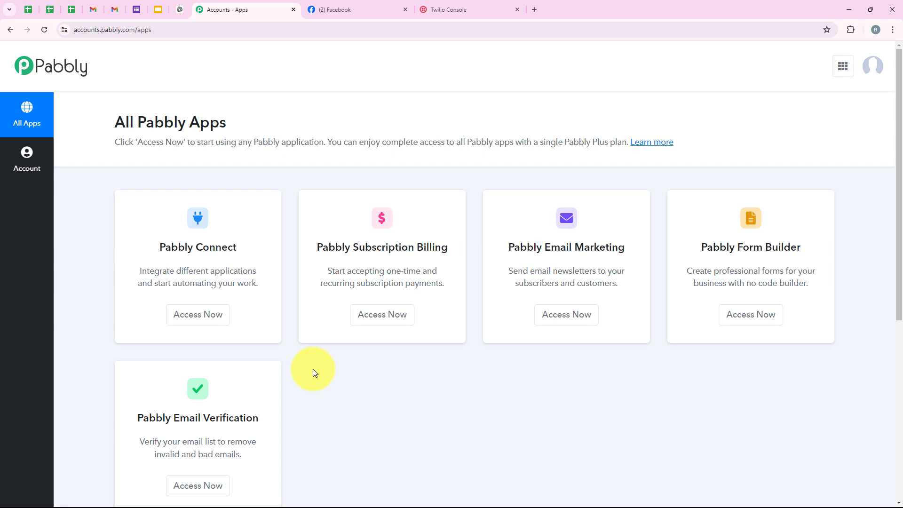
# - Open Pabbly Connect from its app card to reach the account dashboard
pyautogui.moveTo(157, 242); pyautogui.dragTo(246, 243)
pyautogui.moveTo(175, 272); pyautogui.dragTo(264, 263)
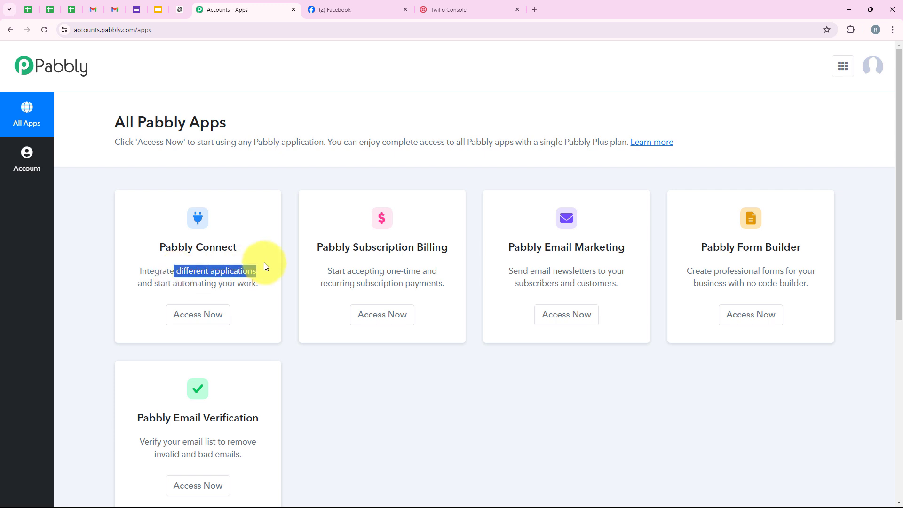
pyautogui.click(170, 314)
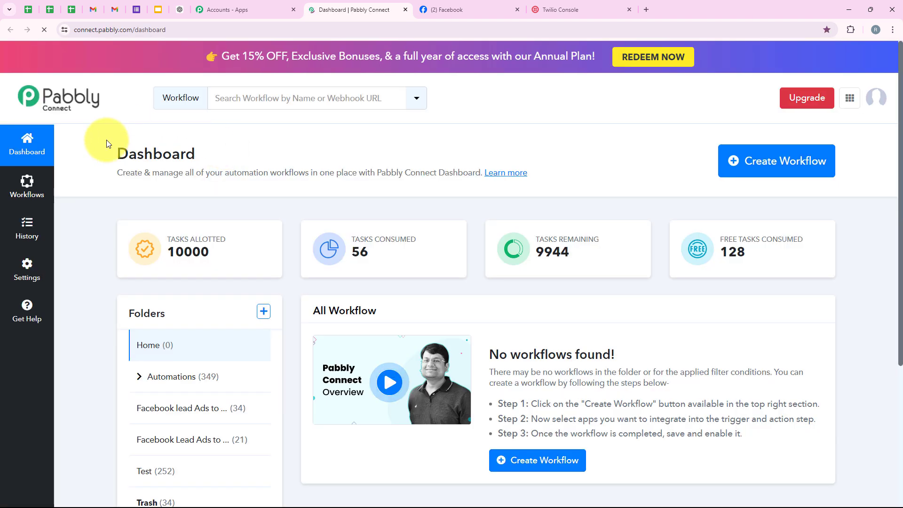
pyautogui.moveTo(115, 155); pyautogui.dragTo(222, 157)
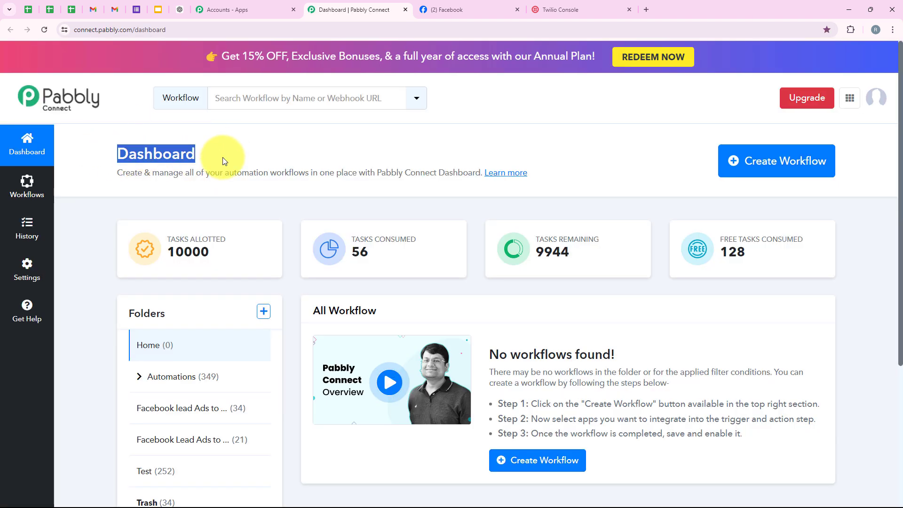
# - Create a workflow in the Automations folder, pasting the long product-details title as its name
pyautogui.click(222, 157)
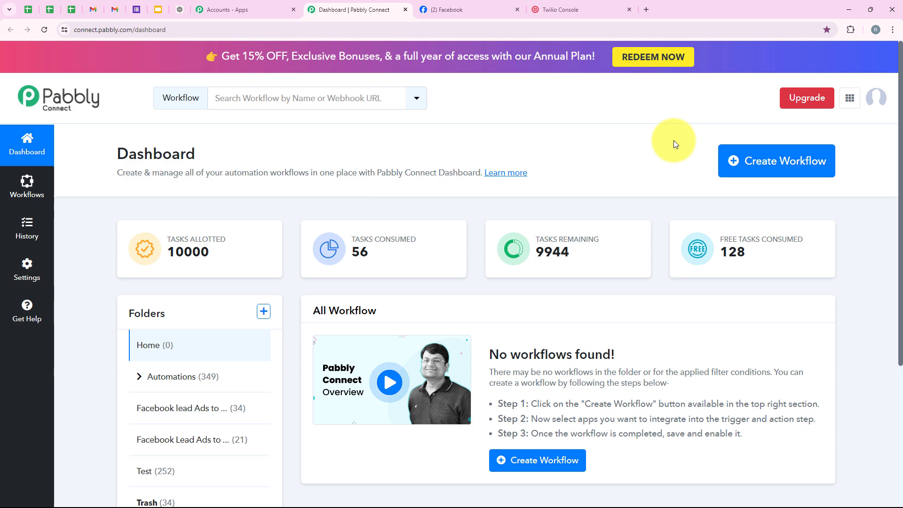
pyautogui.click(795, 169)
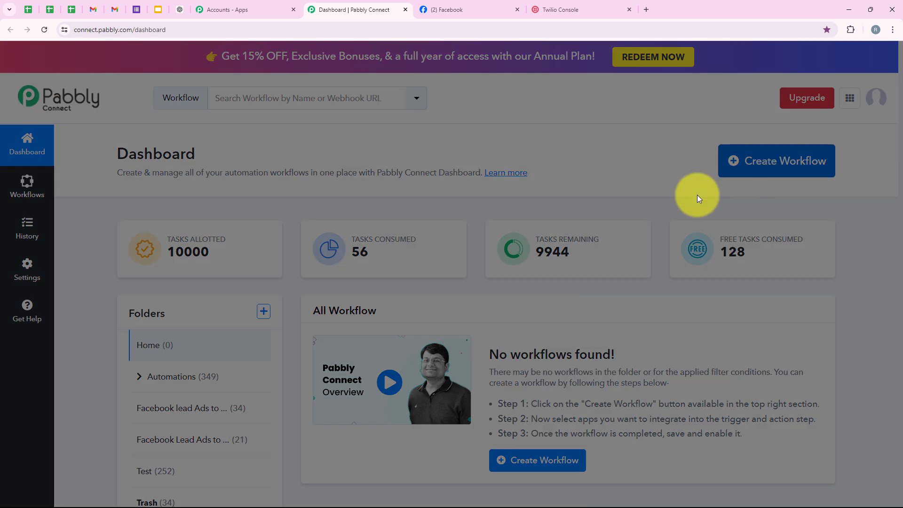
pyautogui.moveTo(377, 223); pyautogui.dragTo(312, 225)
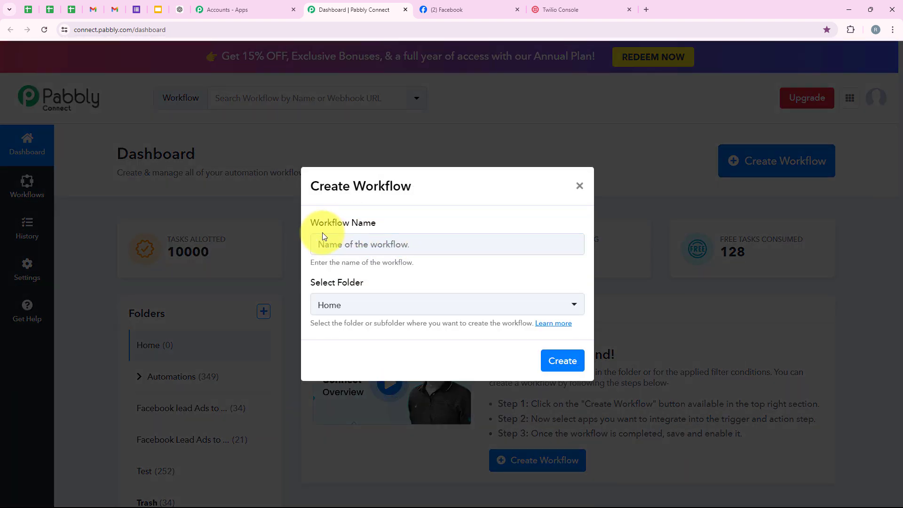
pyautogui.moveTo(376, 286); pyautogui.dragTo(313, 285)
pyautogui.click(313, 286)
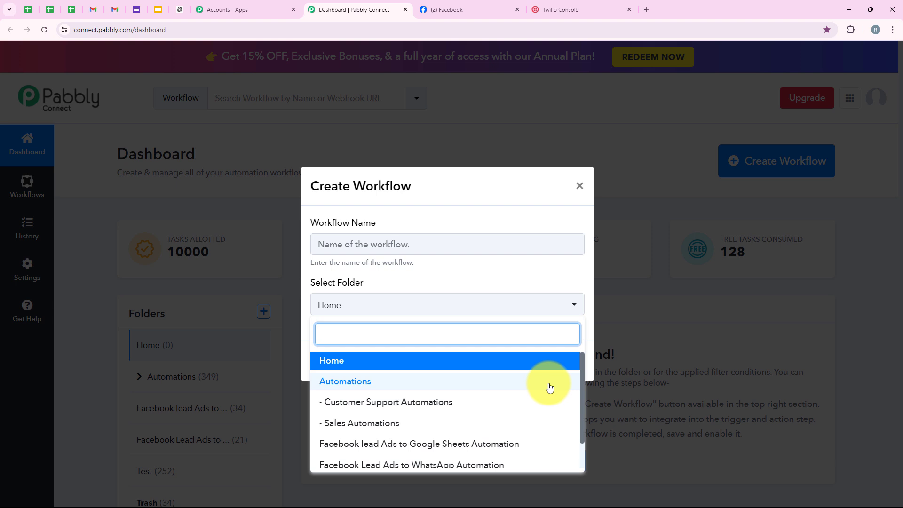
pyautogui.click(550, 387)
pyautogui.click(371, 243)
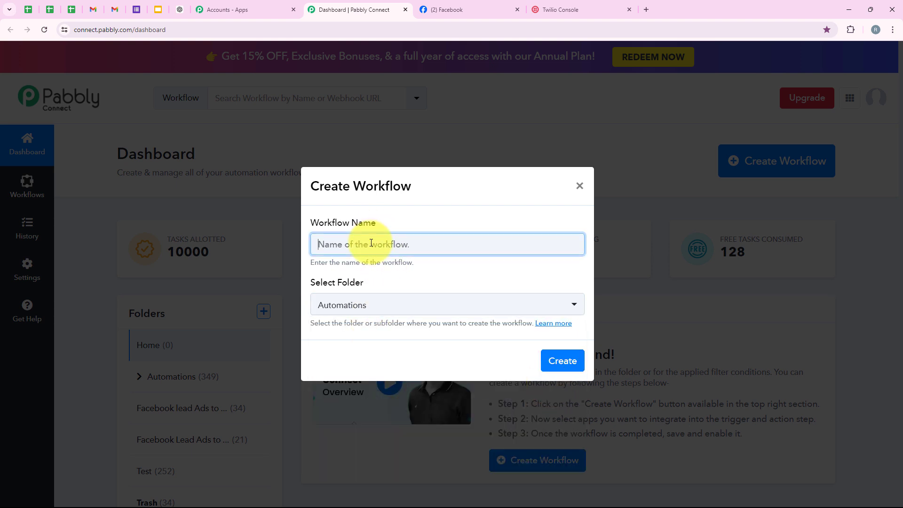
pyautogui.hotkey('ctrl', 'v')
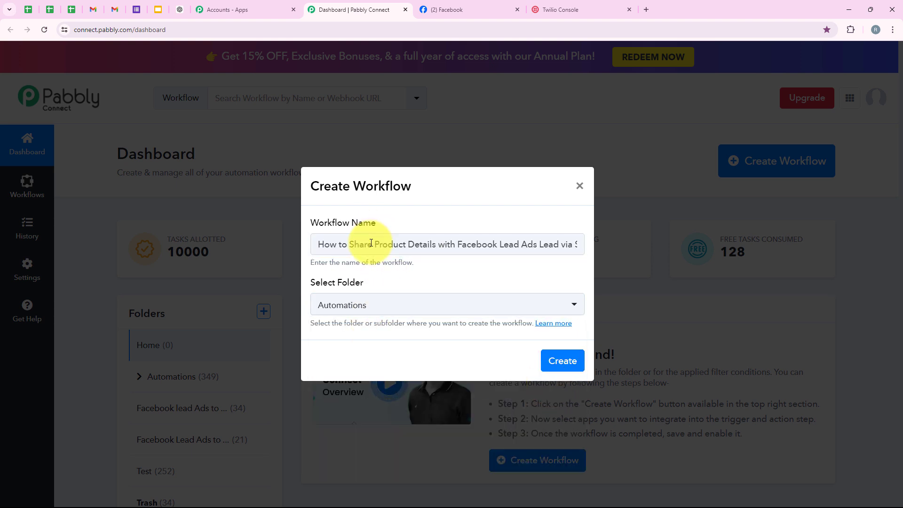
pyautogui.moveTo(435, 244); pyautogui.dragTo(583, 252)
pyautogui.click(564, 360)
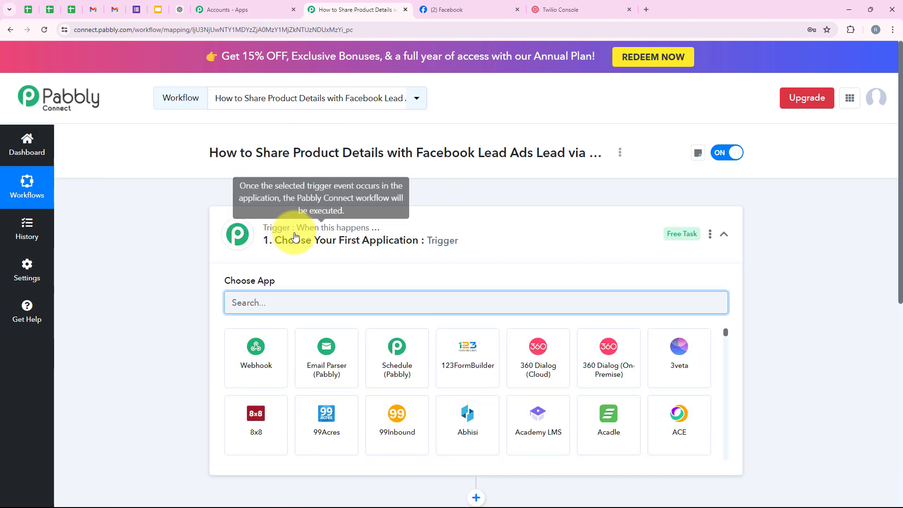
# - Expand the trigger step and search its app list for 'Facebook L' to find Facebook Lead Ads
pyautogui.click(230, 235)
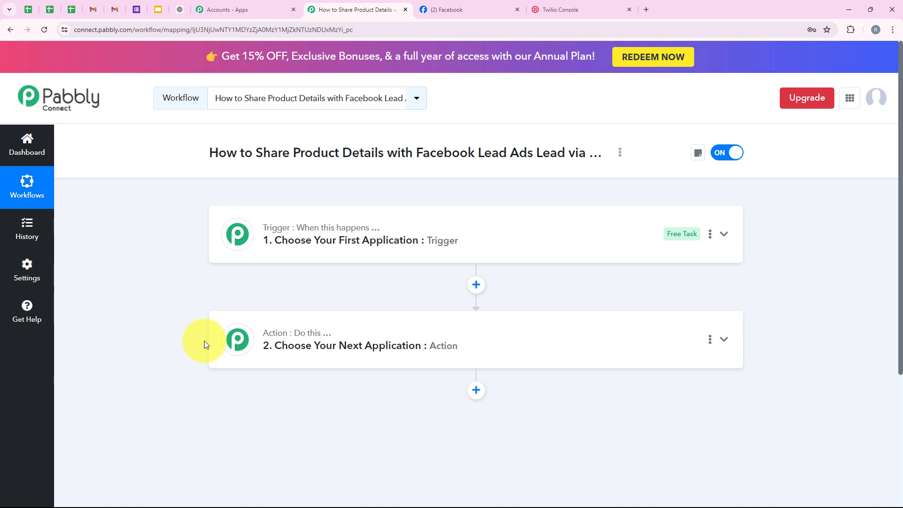
pyautogui.moveTo(281, 230)
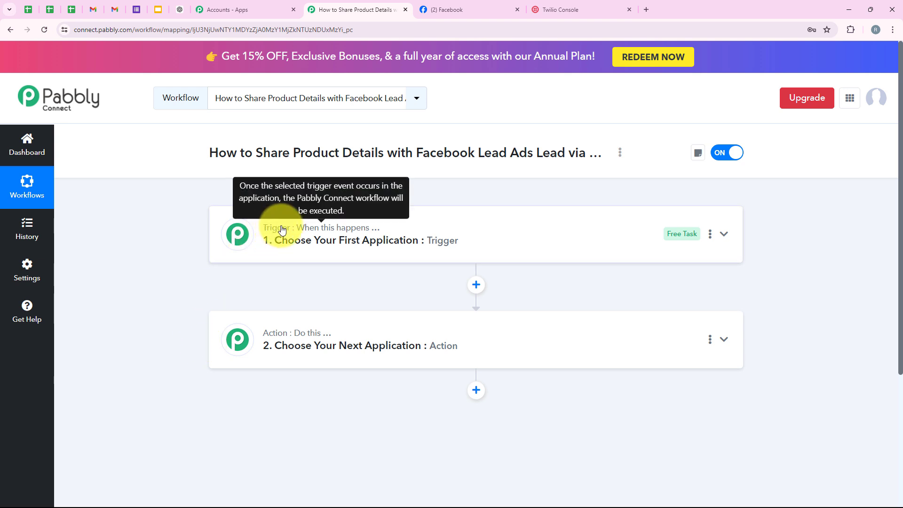
pyautogui.moveTo(315, 336)
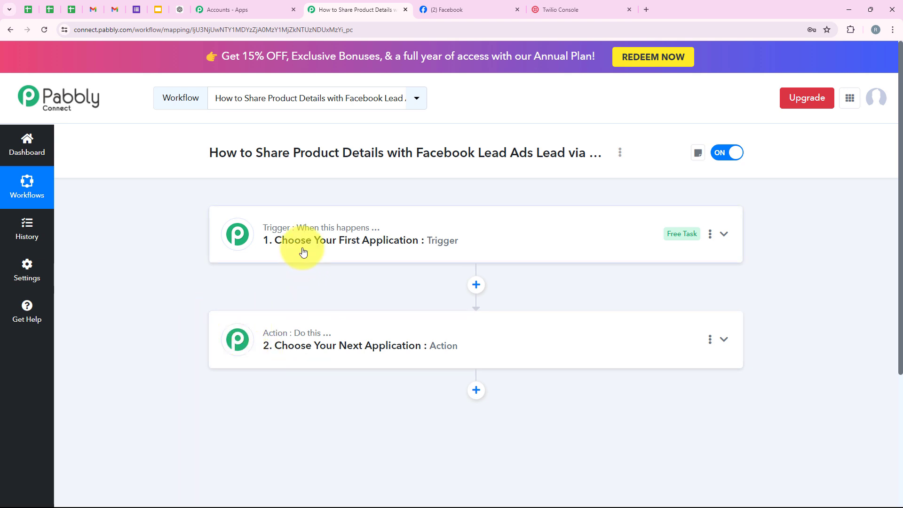
pyautogui.click(298, 249)
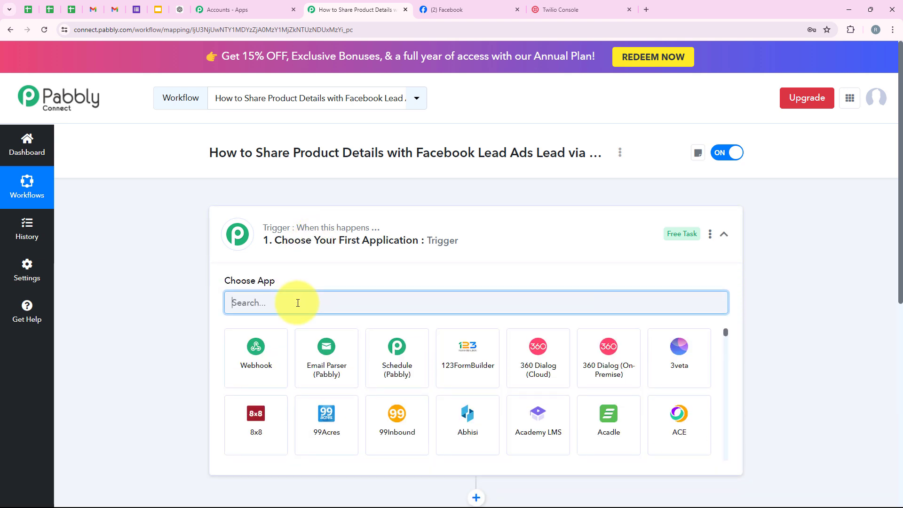
pyautogui.write('Faceboo')
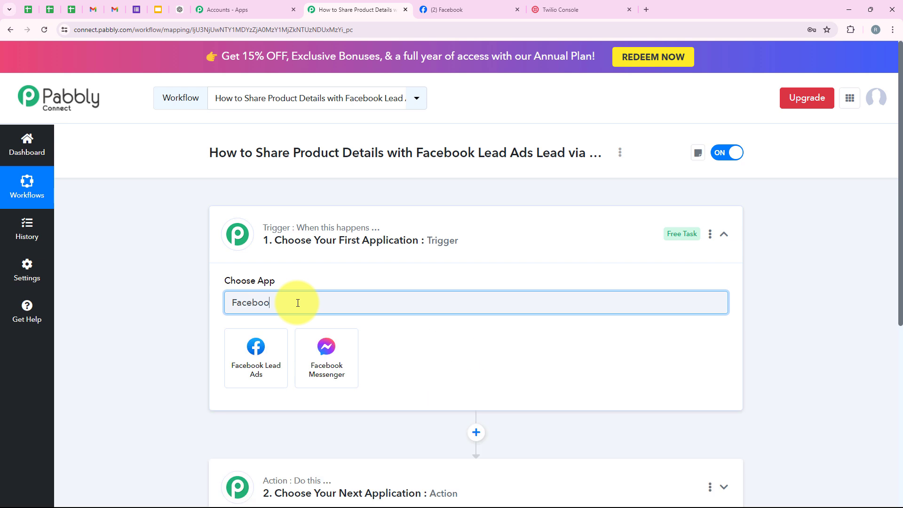
pyautogui.write('k Lead Ads')
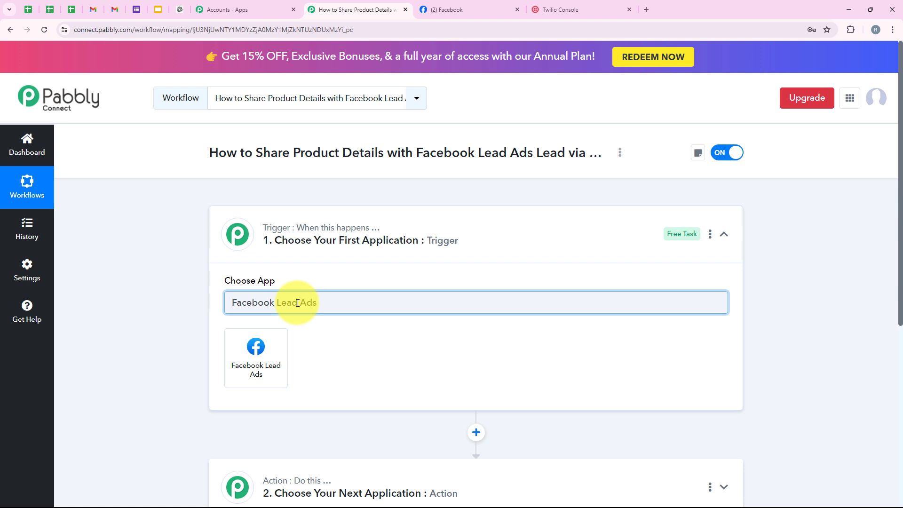
pyautogui.moveTo(318, 303); pyautogui.dragTo(159, 331)
# - Choose Facebook Lead Ads as the trigger app with the New Lead (Instant) event
pyautogui.click(240, 348)
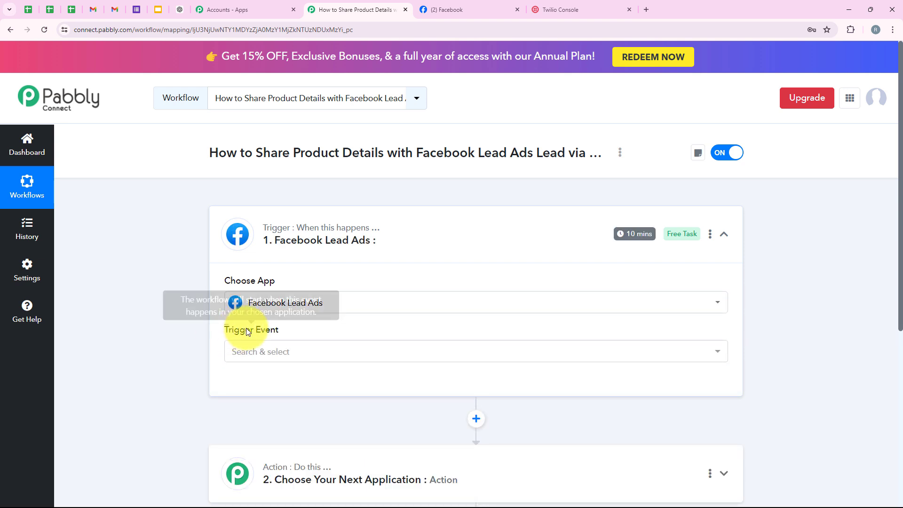
pyautogui.moveTo(247, 332); pyautogui.dragTo(279, 328)
pyautogui.click(281, 350)
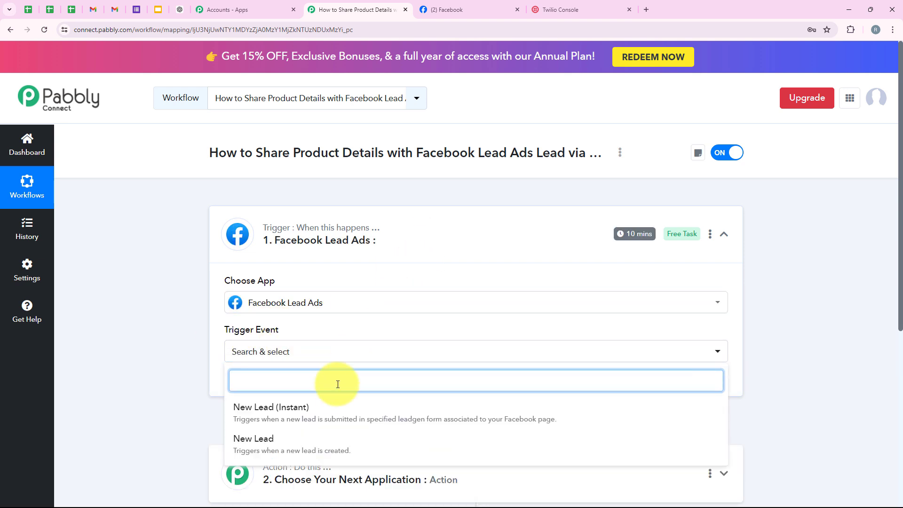
pyautogui.click(296, 417)
pyautogui.scroll(-1, 286, 312)
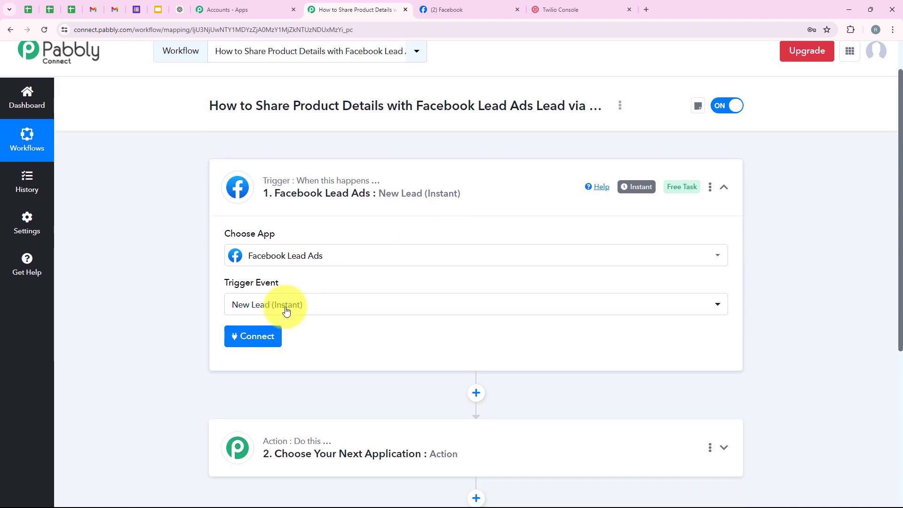
# - Add a new Facebook Lead Ads connection, authorizing it as the required Facebook account
pyautogui.click(253, 336)
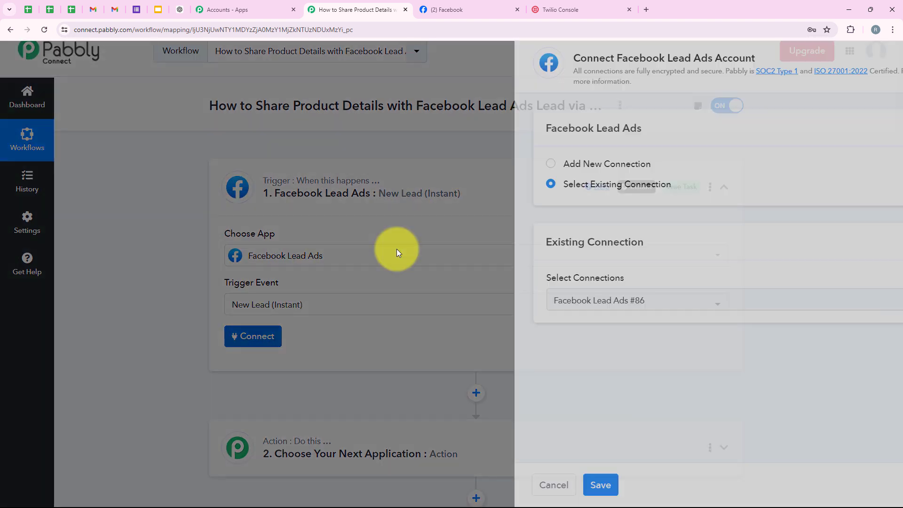
pyautogui.moveTo(430, 165); pyautogui.dragTo(510, 169)
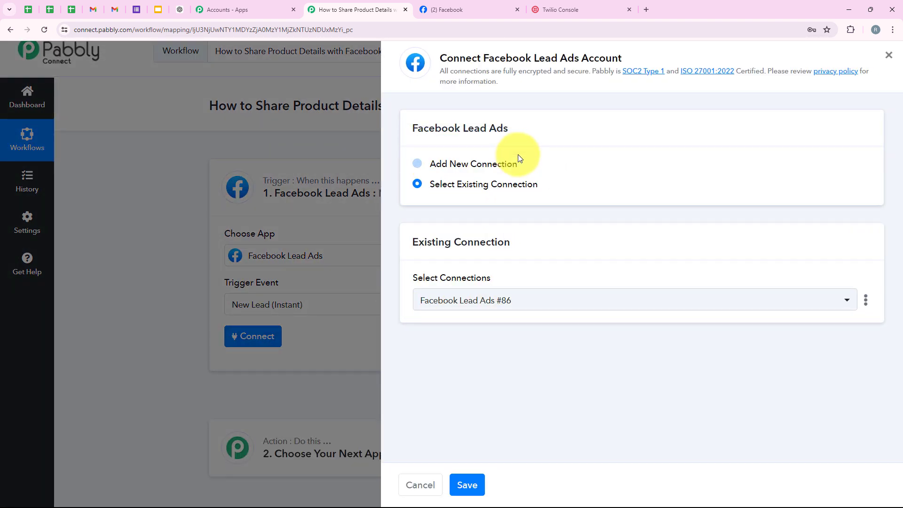
pyautogui.tripleClick(474, 182)
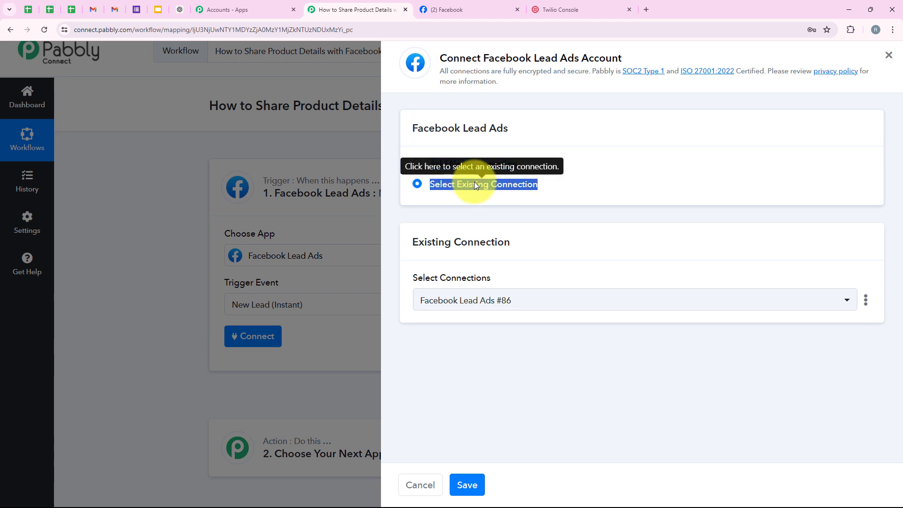
pyautogui.click(570, 222)
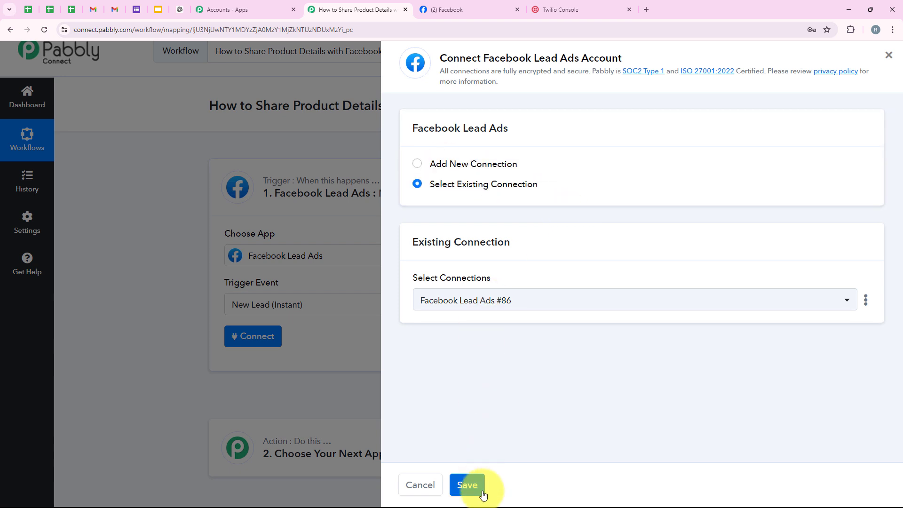
pyautogui.click(456, 165)
pyautogui.click(508, 321)
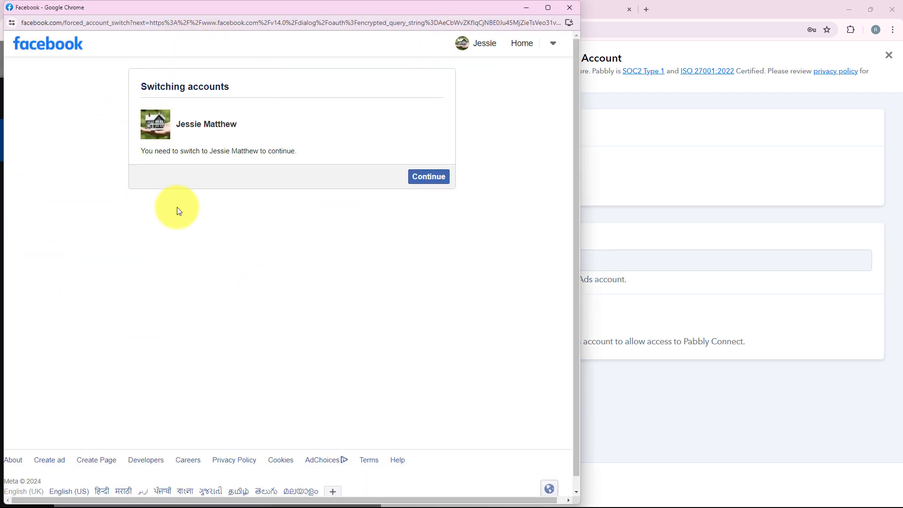
pyautogui.click(416, 178)
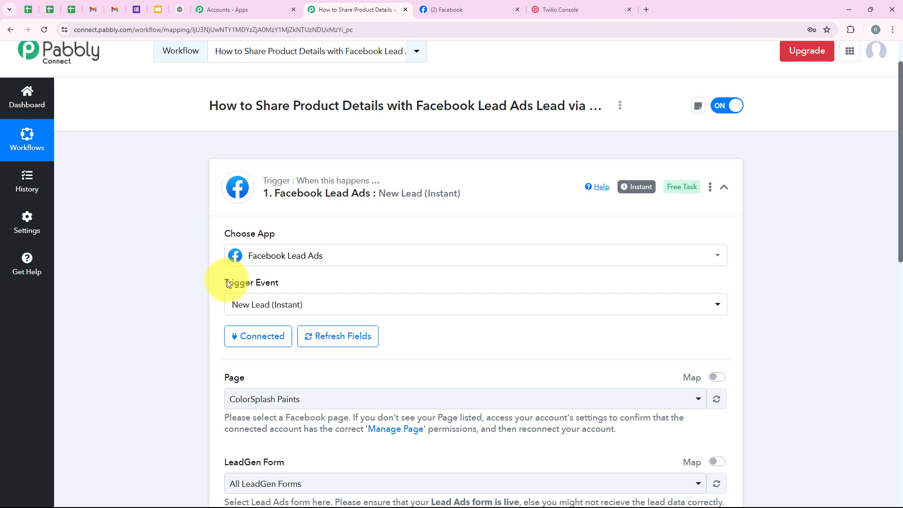
# - Confirm the business page name in Facebook and select NaturalGlow Skincare as the trigger page
pyautogui.scroll(-1, 166, 293)
pyautogui.scroll(-3, 166, 293)
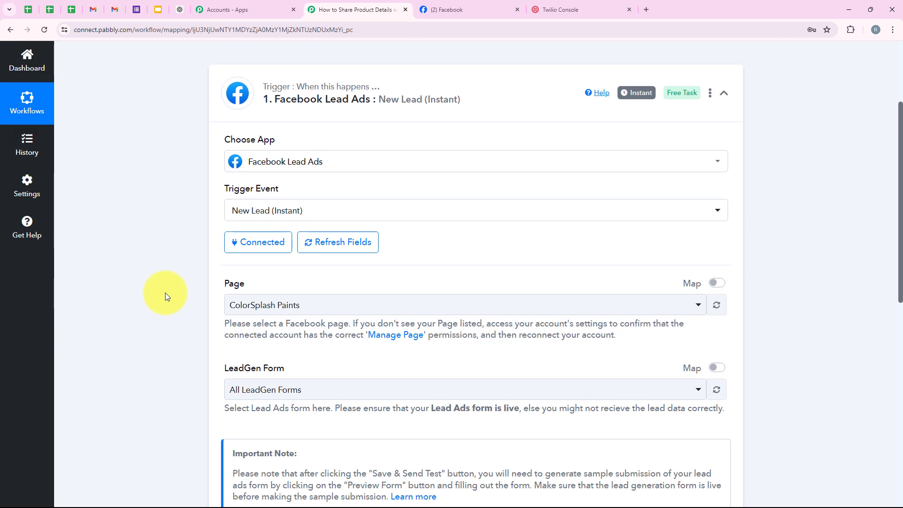
pyautogui.scroll(-2, 165, 293)
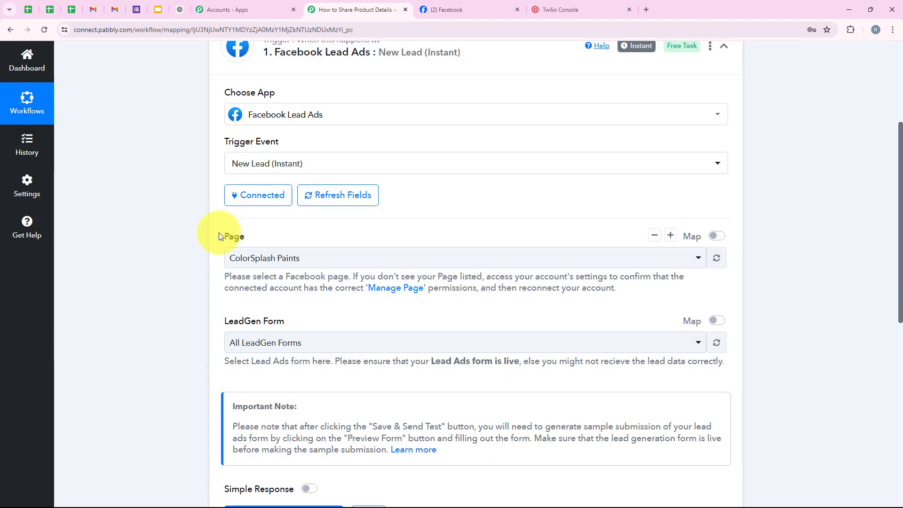
pyautogui.doubleClick(234, 236)
pyautogui.hotkey('ctrl', 'Tab')
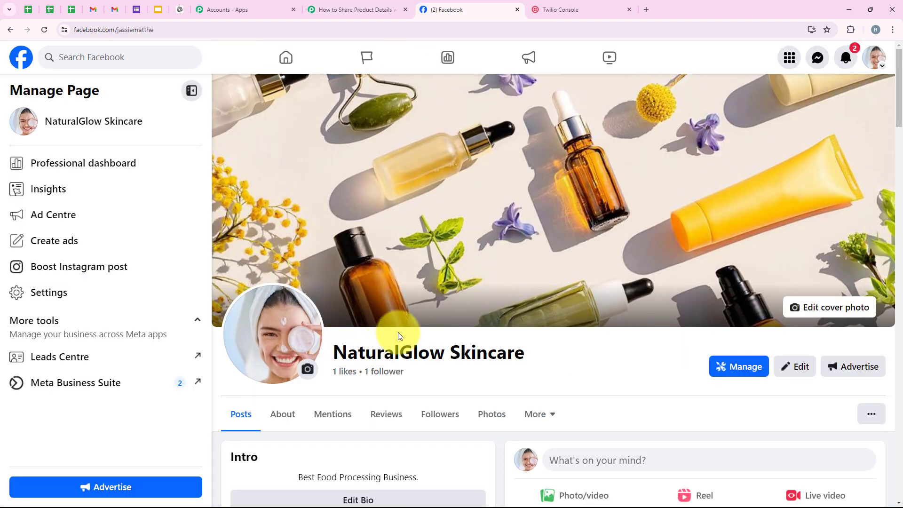
pyautogui.hotkey('ctrl', 'shift', 'Tab')
pyautogui.click(250, 260)
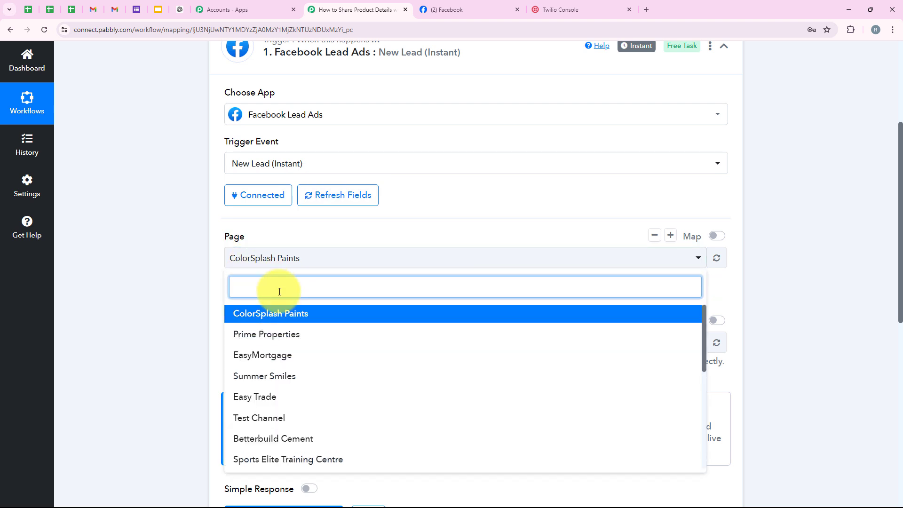
pyautogui.write('Na')
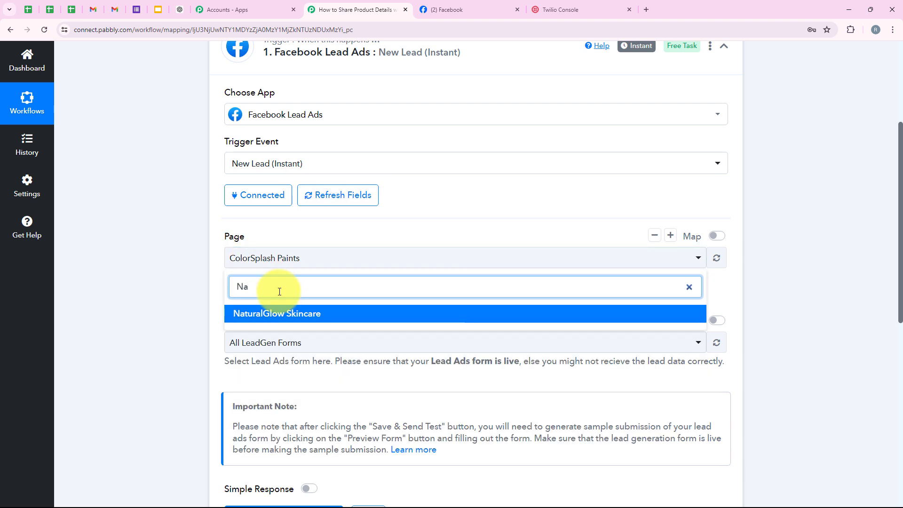
pyautogui.click(302, 312)
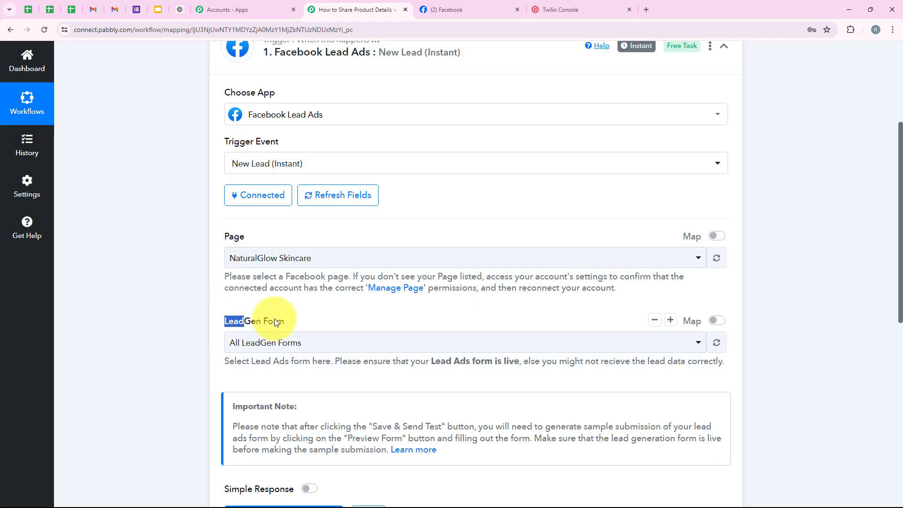
pyautogui.click(296, 307)
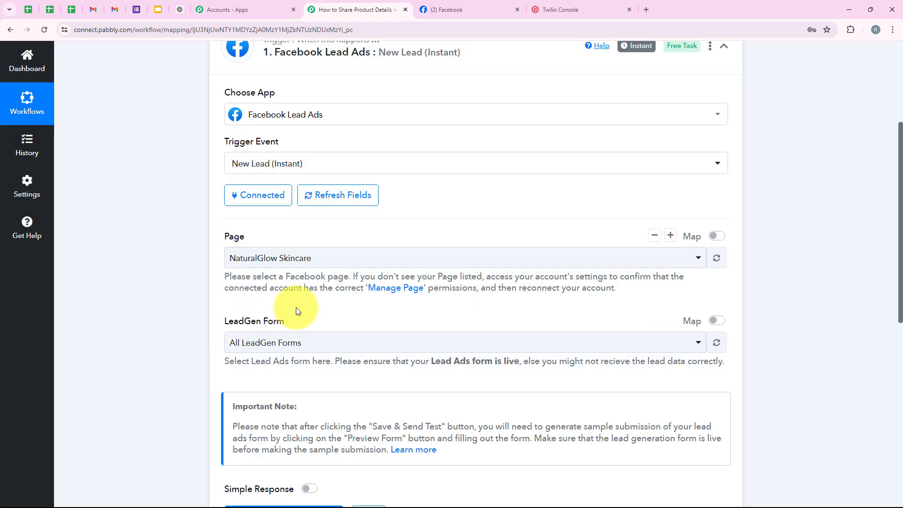
pyautogui.scroll(-2, 301, 292)
# - Choose Lead ADs Form as the trigger's lead form
pyautogui.click(312, 250)
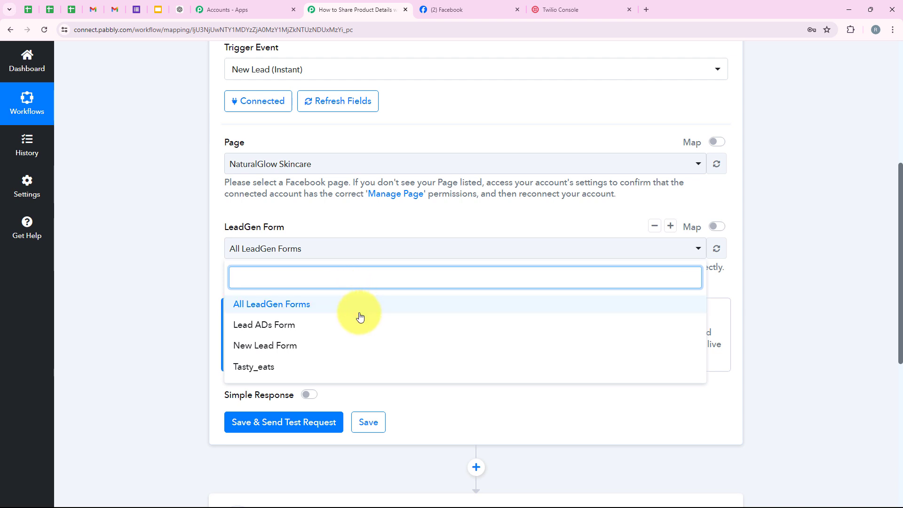
pyautogui.click(283, 331)
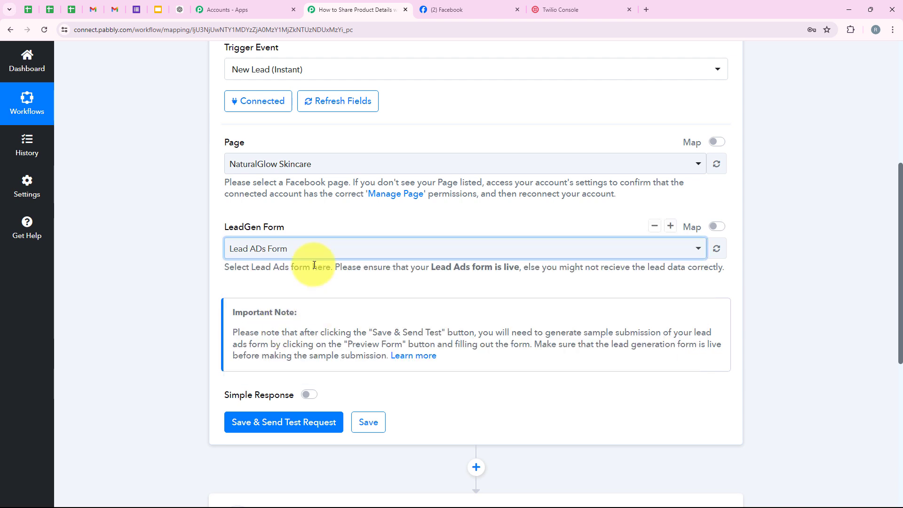
pyautogui.click(323, 250)
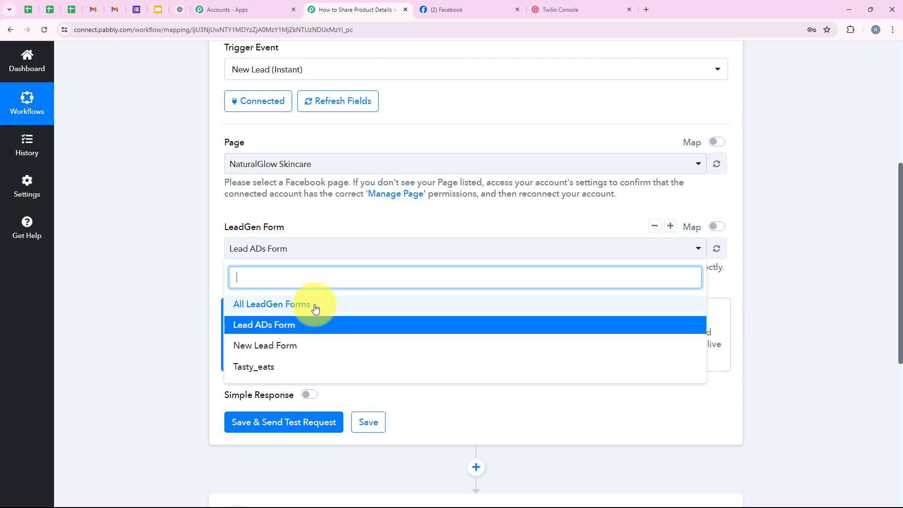
pyautogui.click(305, 332)
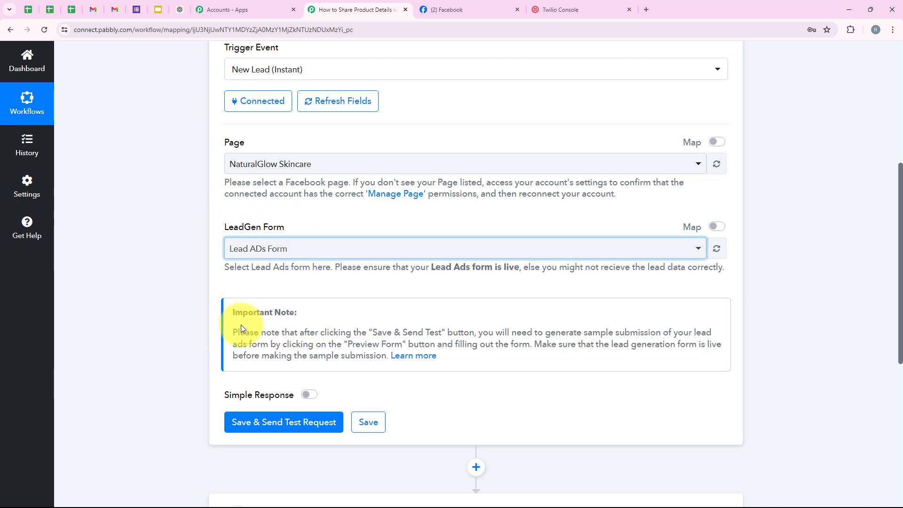
# - Save the trigger and send a test request, which now awaits a webhook response
pyautogui.scroll(-1, 242, 329)
pyautogui.click(278, 375)
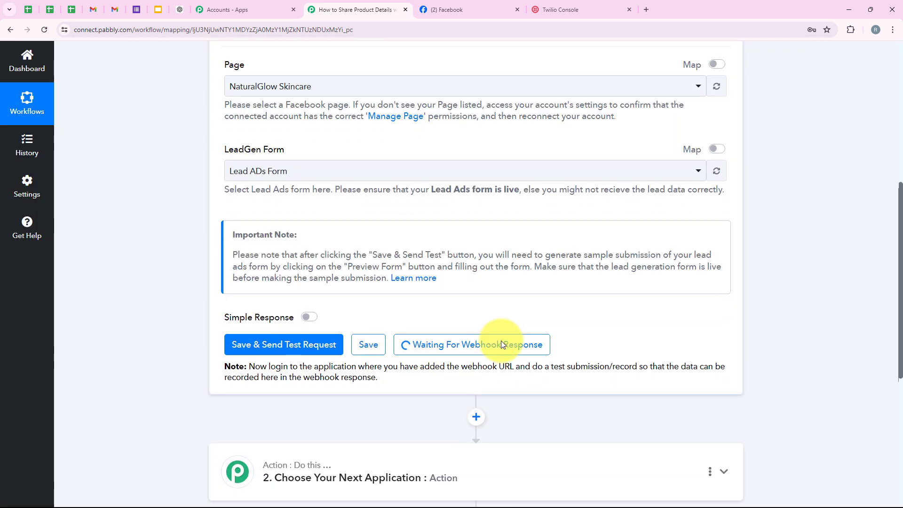
pyautogui.scroll(-1, 501, 340)
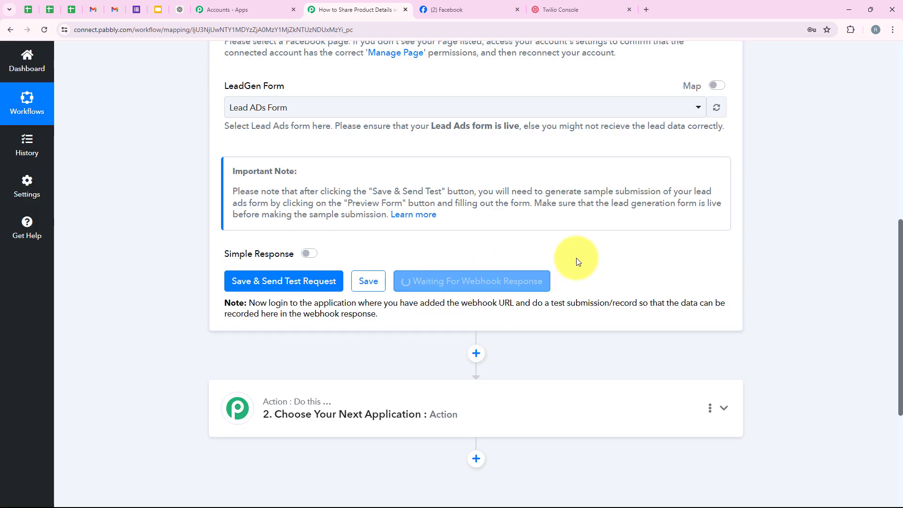
pyautogui.scroll(-1, 560, 316)
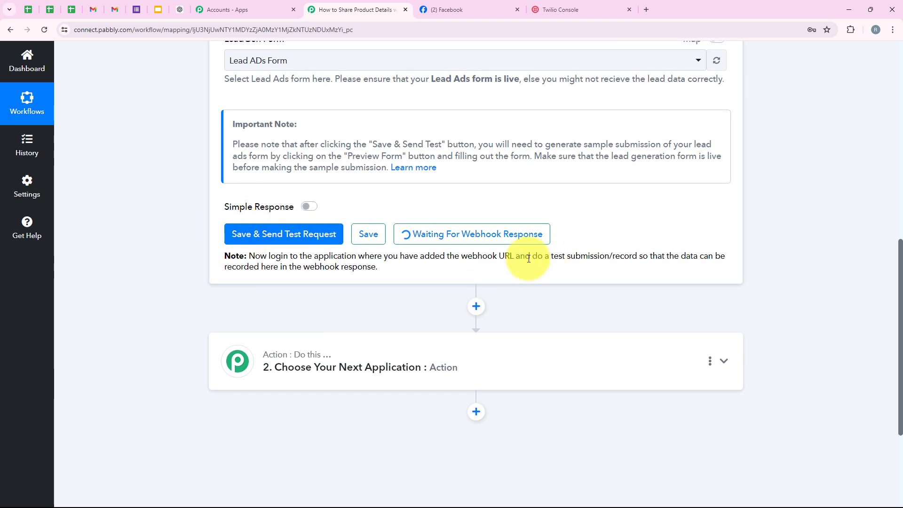
pyautogui.moveTo(532, 258); pyautogui.dragTo(638, 254)
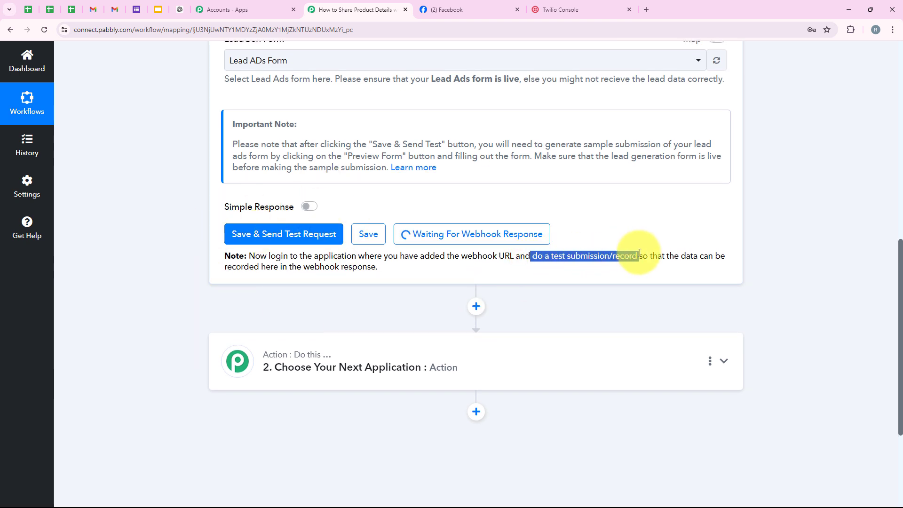
pyautogui.click(594, 234)
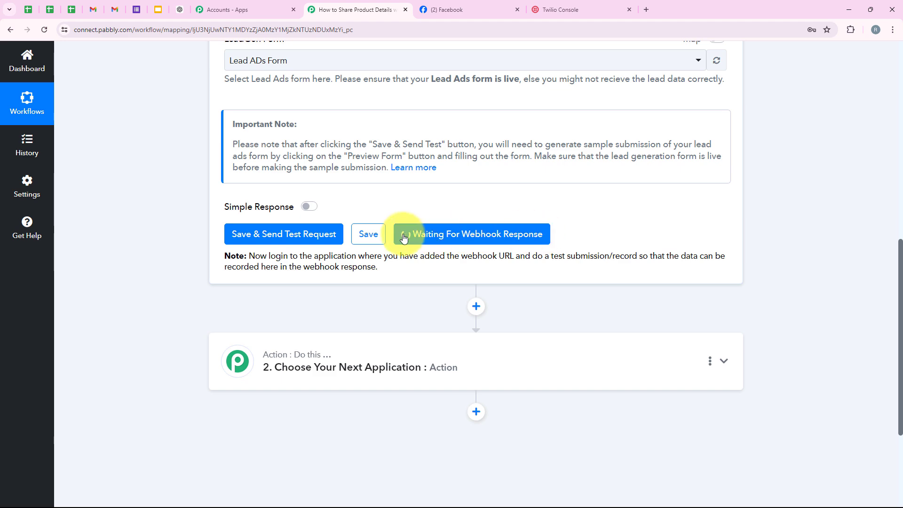
pyautogui.scroll(4, 447, 265)
pyautogui.scroll(-4, 447, 265)
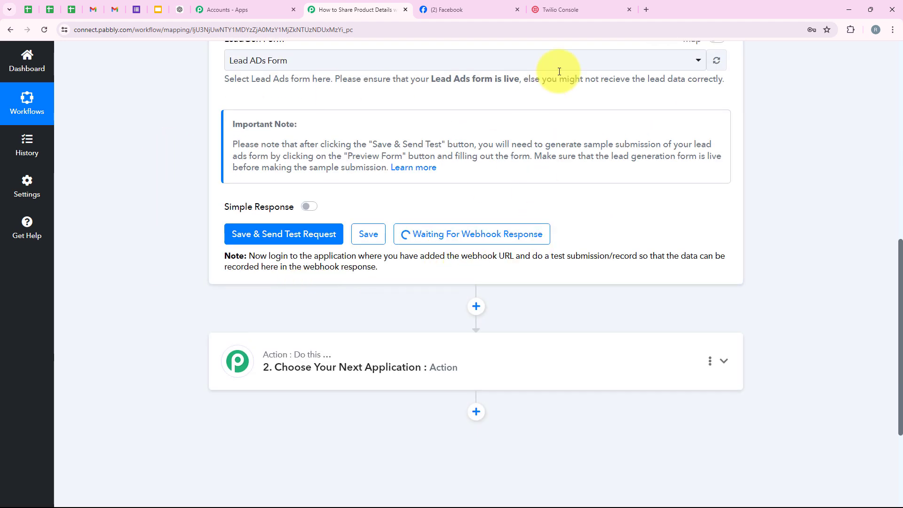
# - In a new tab, search Google for 'meta for developers' and open the site
pyautogui.click(646, 9)
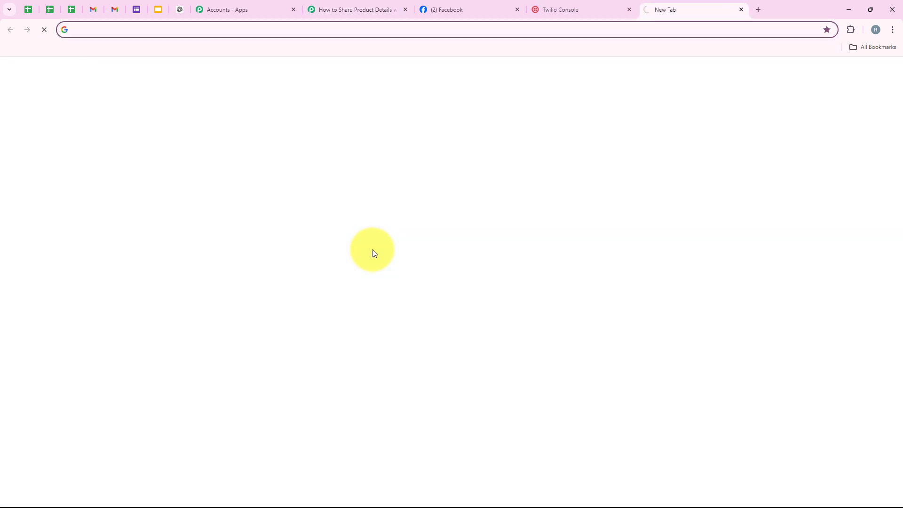
pyautogui.click(341, 239)
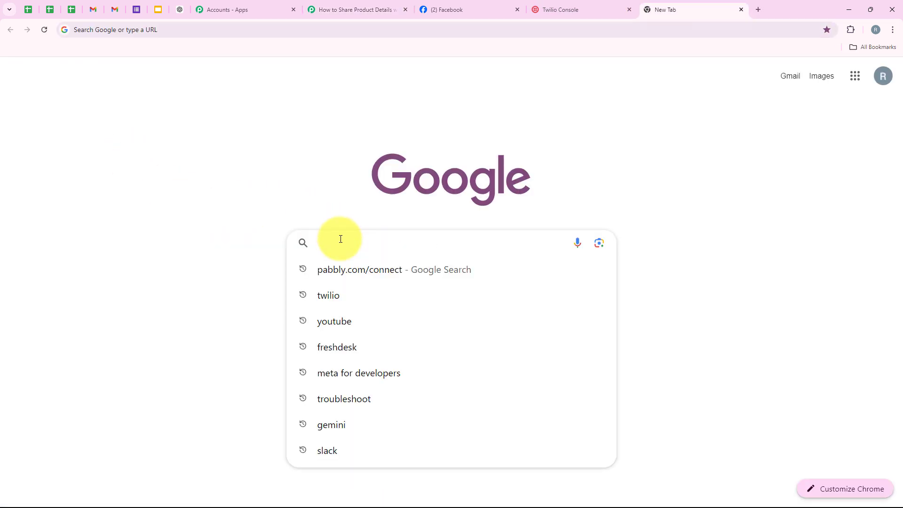
pyautogui.write('Met')
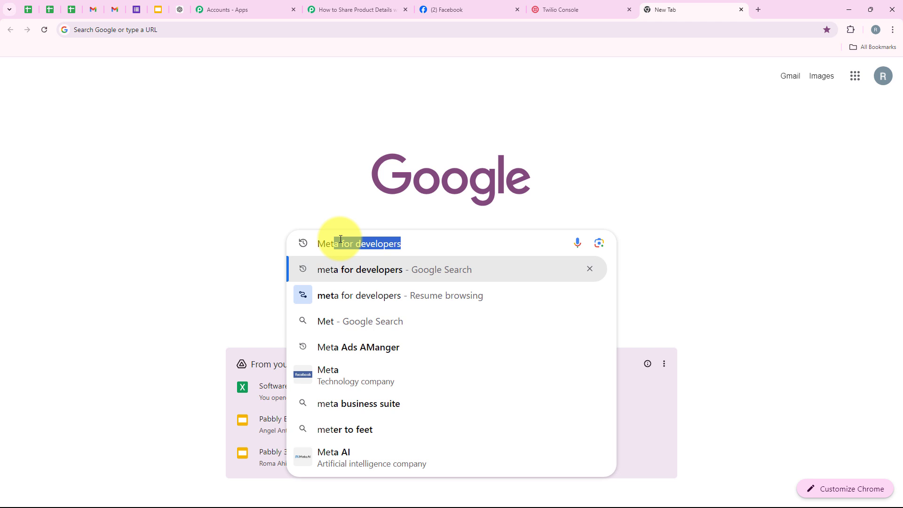
pyautogui.press('Return')
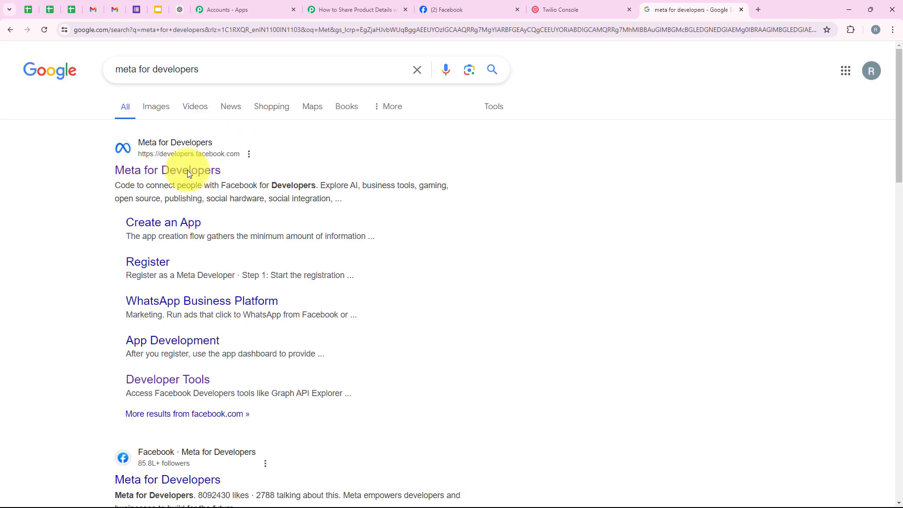
pyautogui.click(187, 171)
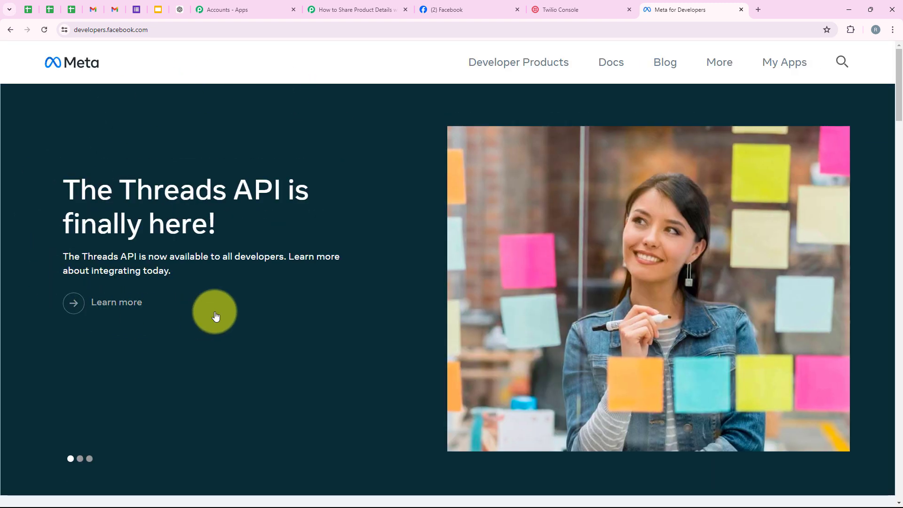
# - Go through More > Tools to the Lead Ads Testing Tool
pyautogui.click(714, 65)
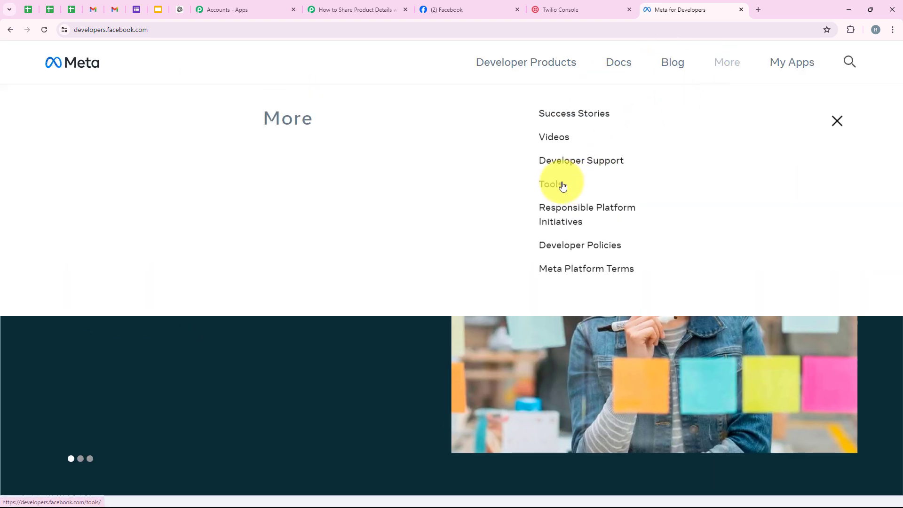
pyautogui.click(555, 183)
pyautogui.scroll(-2, 83, 174)
pyautogui.scroll(-3, 83, 178)
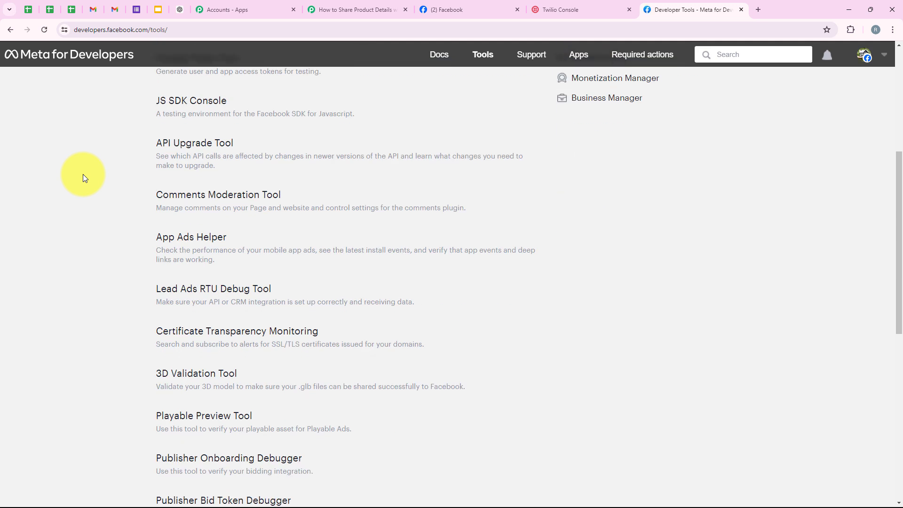
pyautogui.click(172, 272)
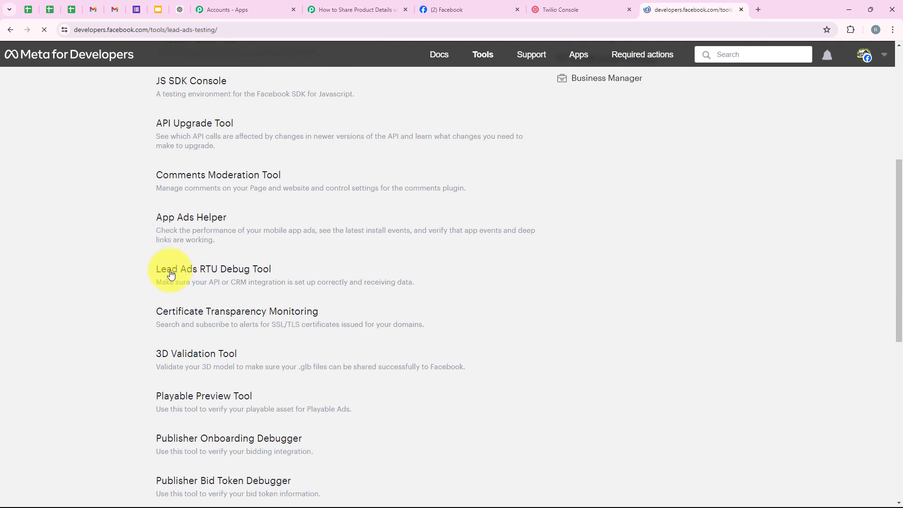
pyautogui.moveTo(161, 80); pyautogui.dragTo(252, 83)
pyautogui.click(213, 146)
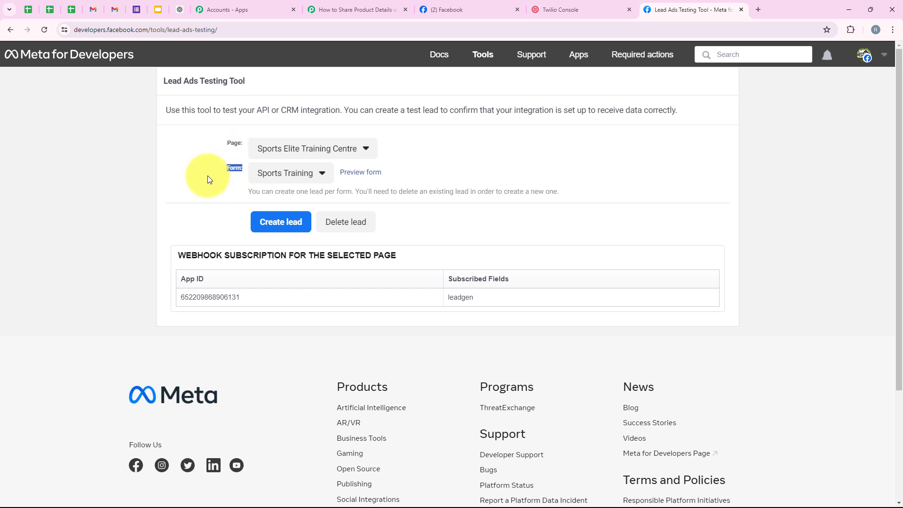
# - Point the testing tool at NaturalGlow Skincare with Lead ADs Form, and preview that form
pyautogui.click(376, 153)
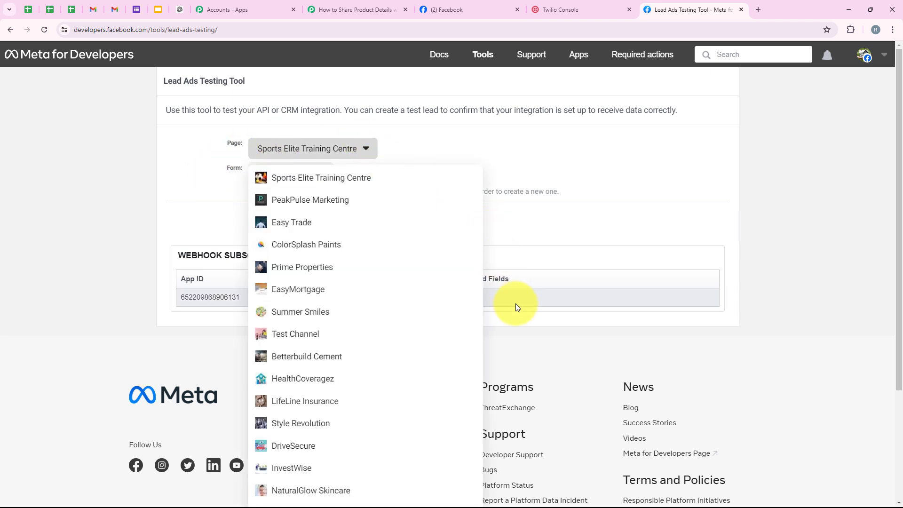
pyautogui.scroll(-1, 517, 329)
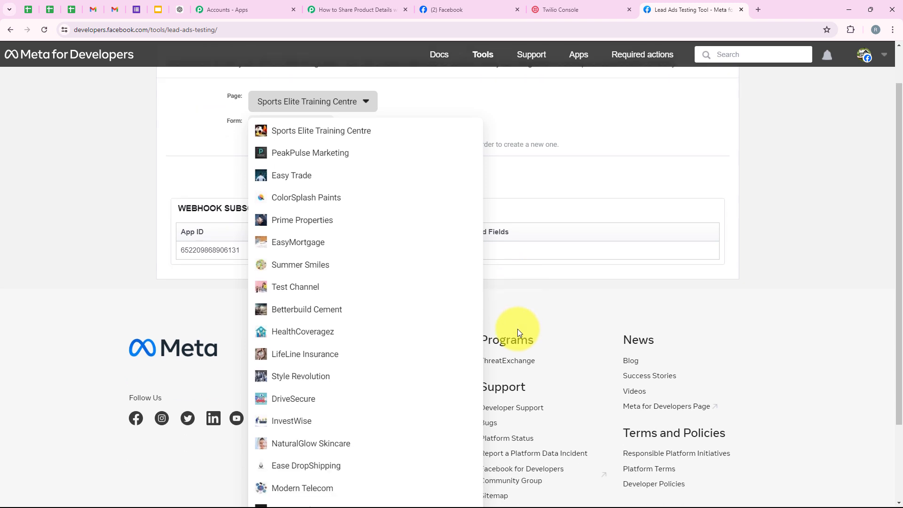
pyautogui.click(343, 442)
pyautogui.click(269, 174)
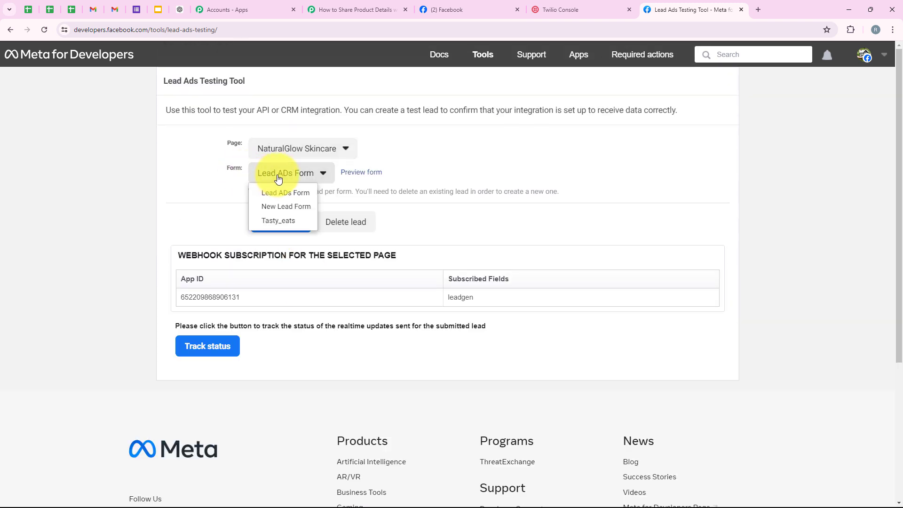
pyautogui.click(276, 196)
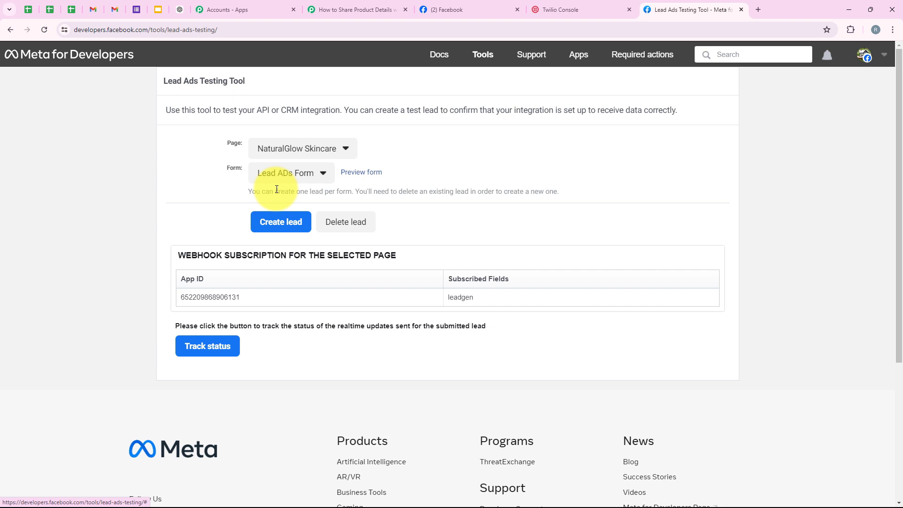
pyautogui.click(380, 173)
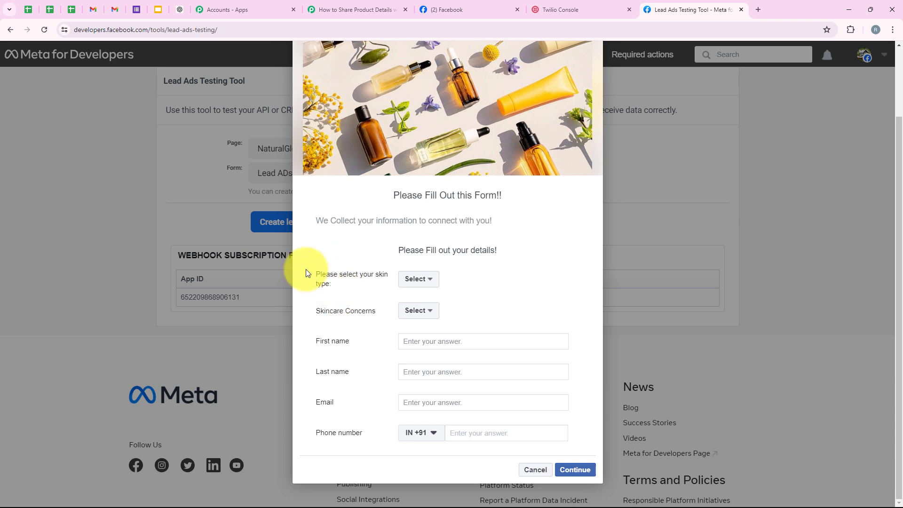
# - Answer the preview form with skin type Oily and skincare concern Oiliness
pyautogui.moveTo(303, 277); pyautogui.dragTo(357, 290)
pyautogui.click(418, 279)
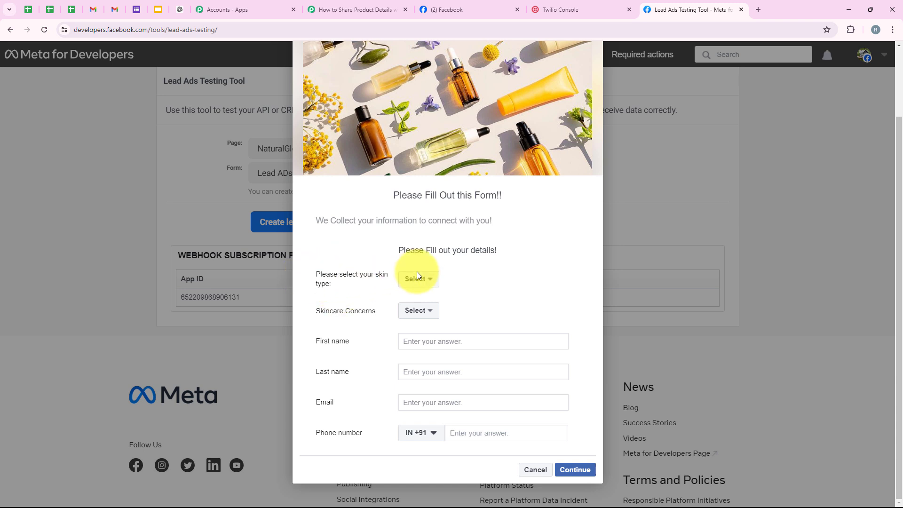
pyautogui.click(417, 309)
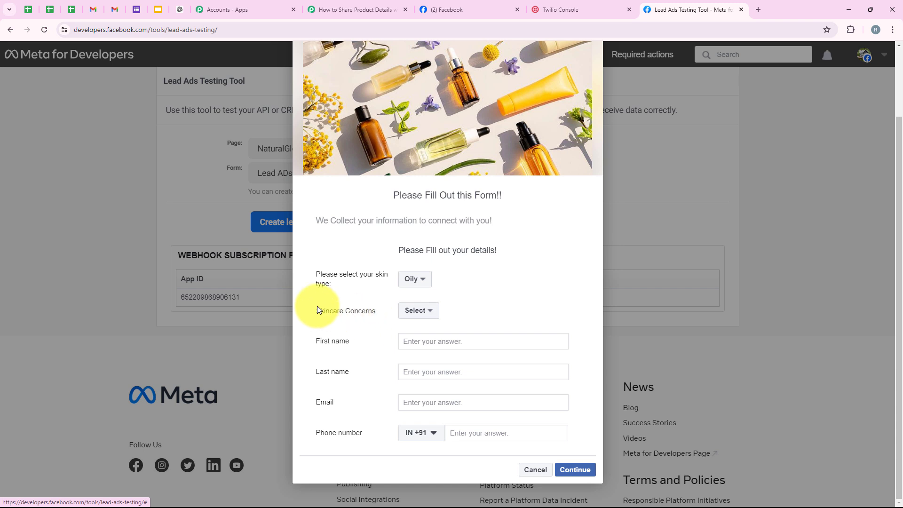
pyautogui.moveTo(357, 309); pyautogui.dragTo(385, 309)
pyautogui.click(417, 310)
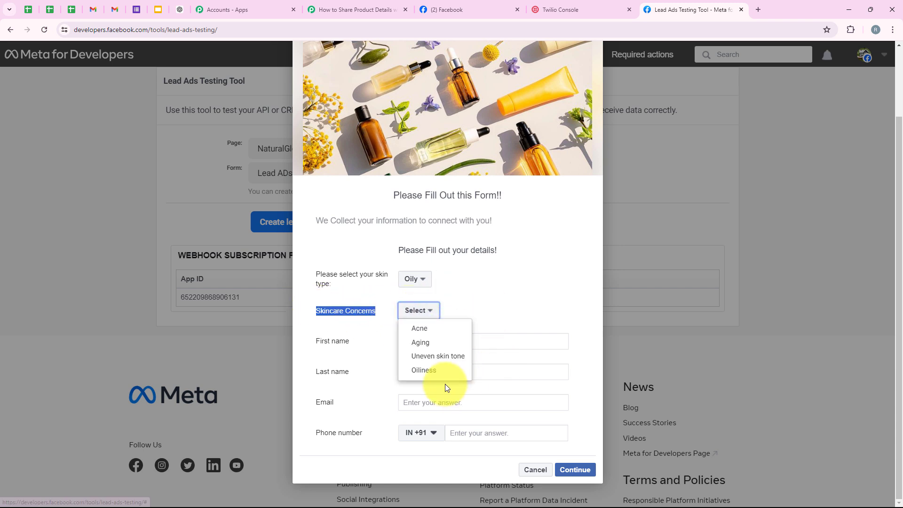
pyautogui.click(424, 371)
pyautogui.click(433, 332)
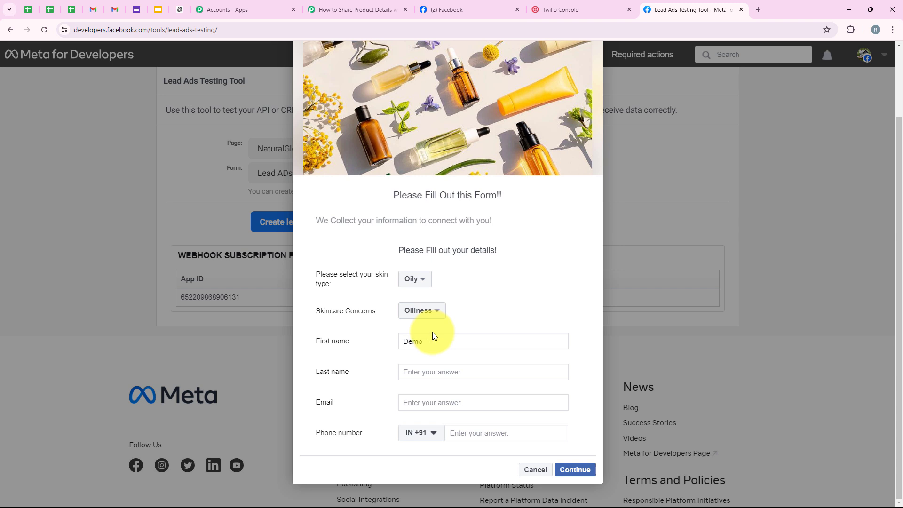
# - Fill in the lead's name, e-mail and phone, then submit the test lead and confirm it was sent
pyautogui.click(425, 375)
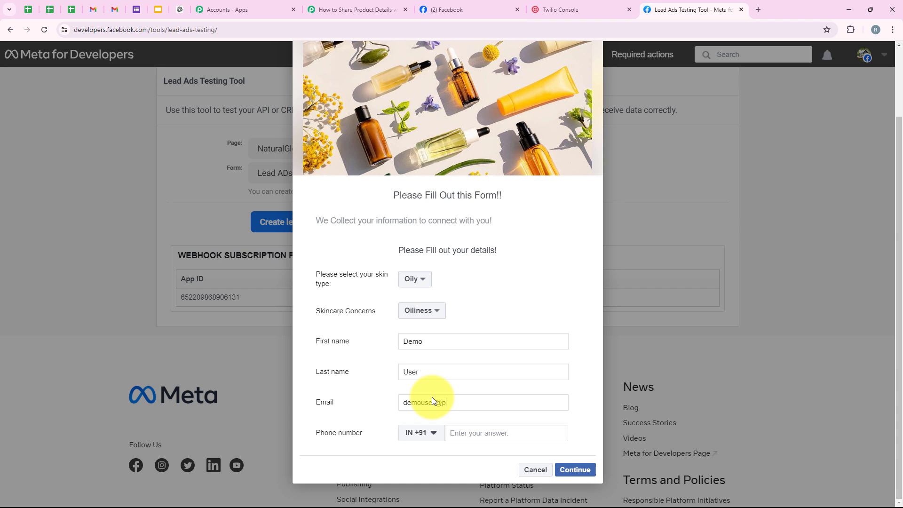
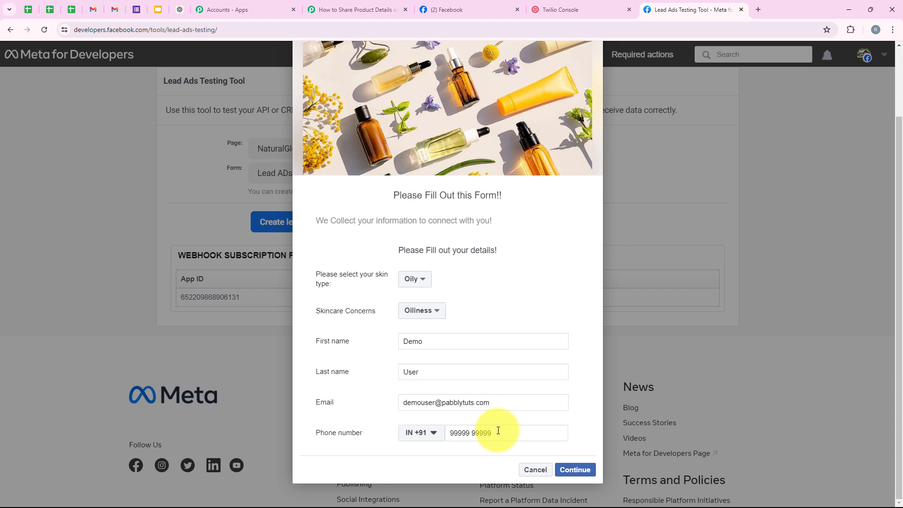
pyautogui.press('Return')
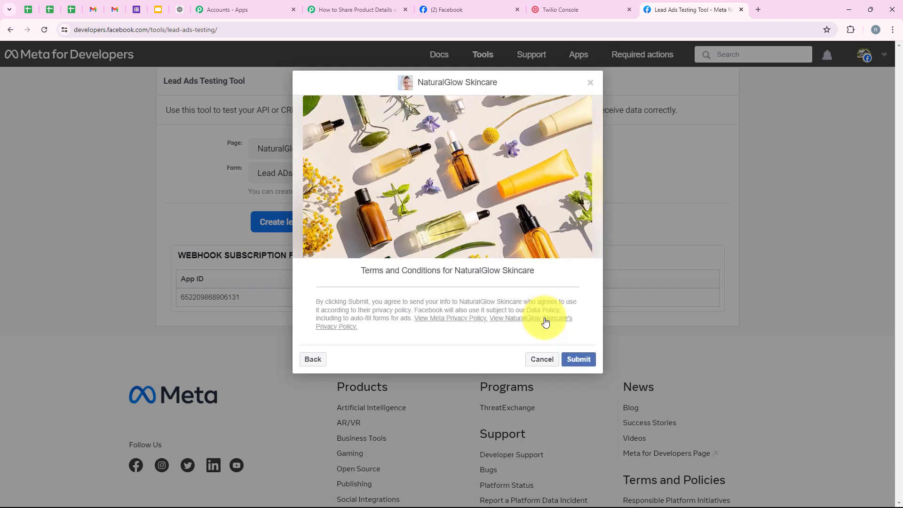
pyautogui.click(580, 360)
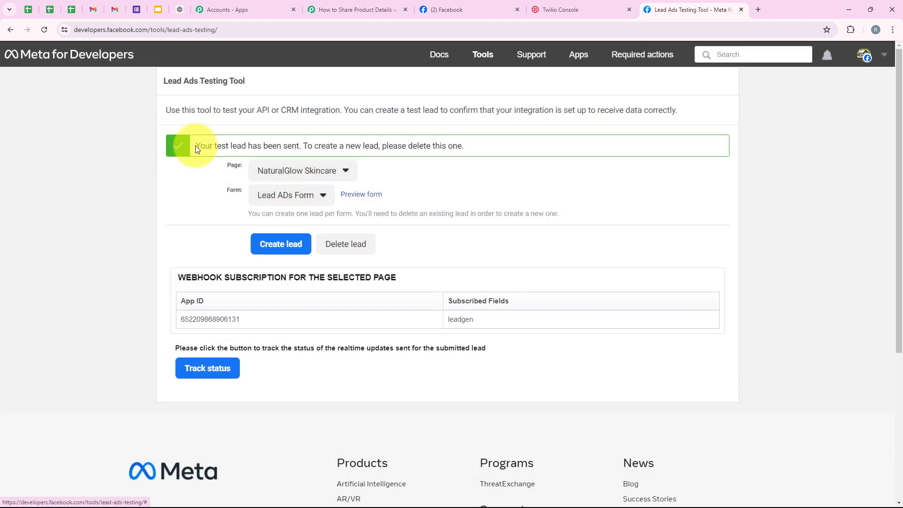
pyautogui.moveTo(195, 145); pyautogui.dragTo(301, 146)
pyautogui.click(177, 183)
pyautogui.moveTo(164, 81); pyautogui.dragTo(247, 83)
pyautogui.click(190, 197)
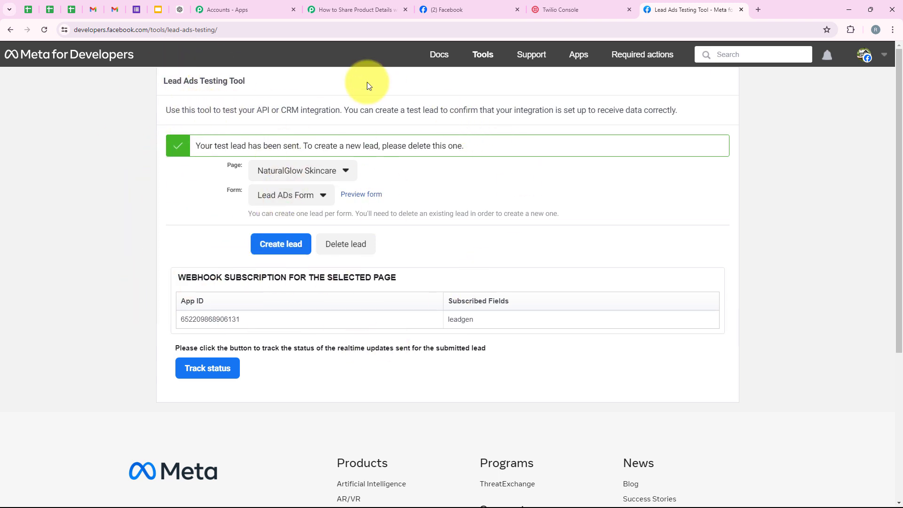
# - Return to the Pabbly workflow and expand the trigger's Response Received section
pyautogui.click(338, 4)
pyautogui.scroll(-1, 534, 226)
pyautogui.scroll(3, 534, 225)
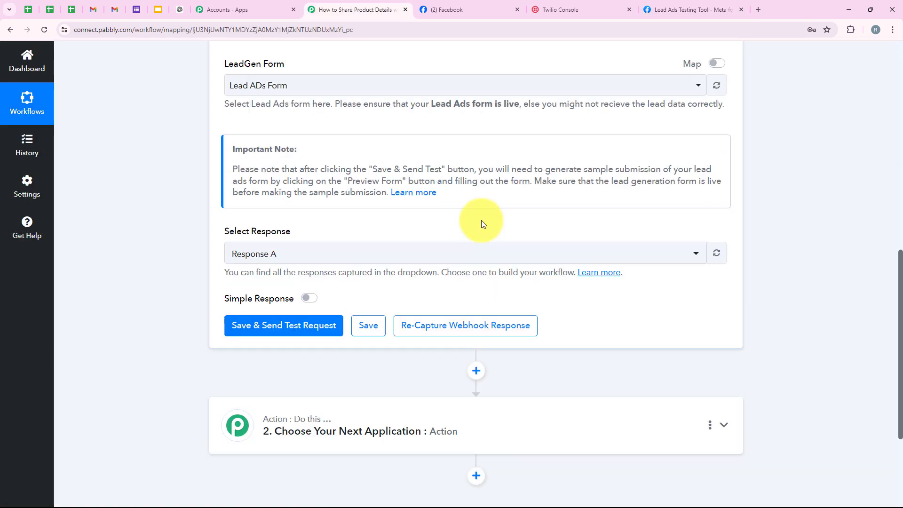
pyautogui.scroll(4, 311, 245)
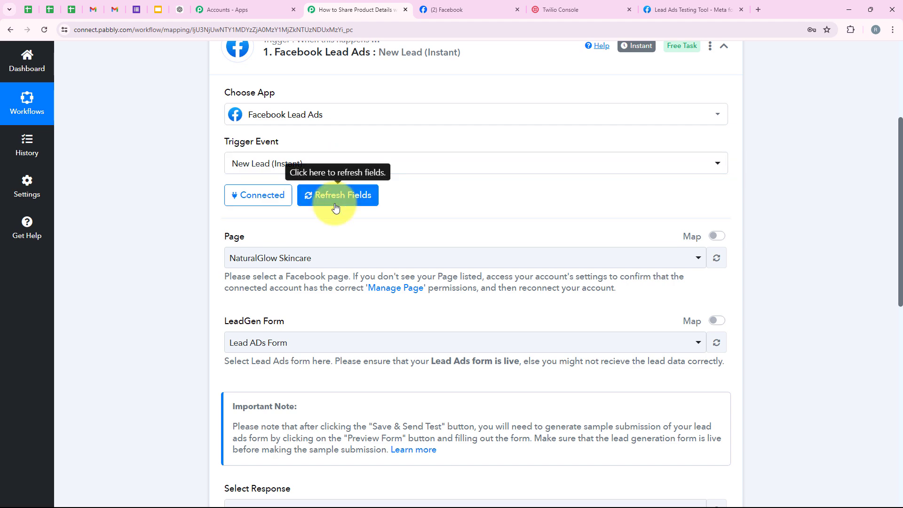
pyautogui.scroll(-4, 395, 190)
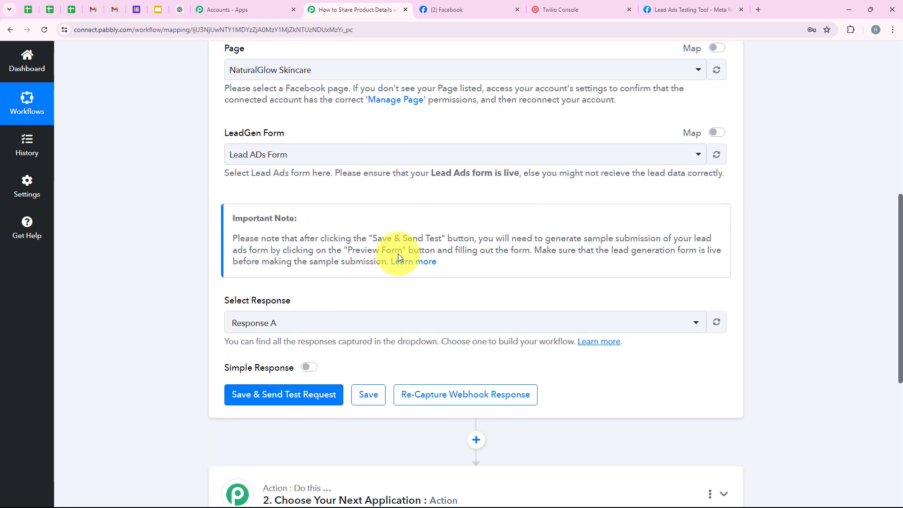
pyautogui.scroll(-3, 398, 256)
pyautogui.click(296, 287)
pyautogui.scroll(-3, 475, 228)
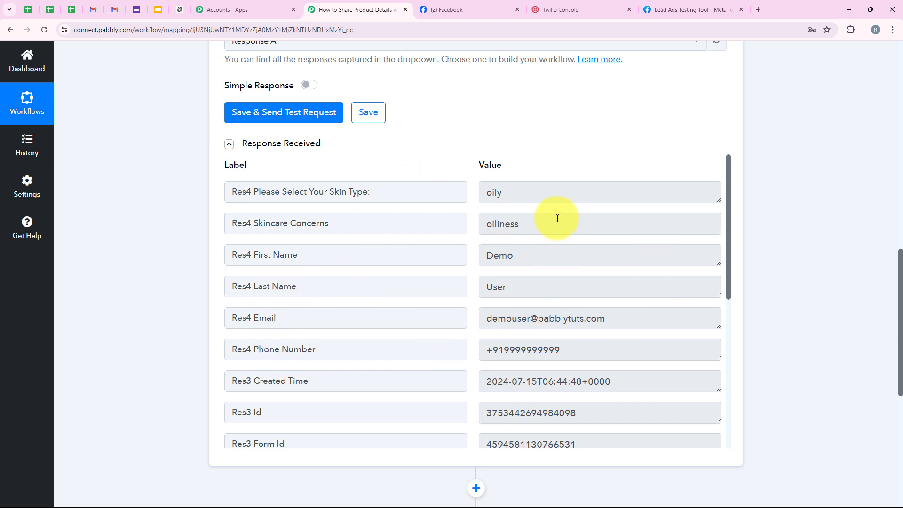
# - Review the captured values: oily, oiliness, first and last name, e-mail and phone number
pyautogui.click(518, 192)
pyautogui.hotkey('ctrl', 'a')
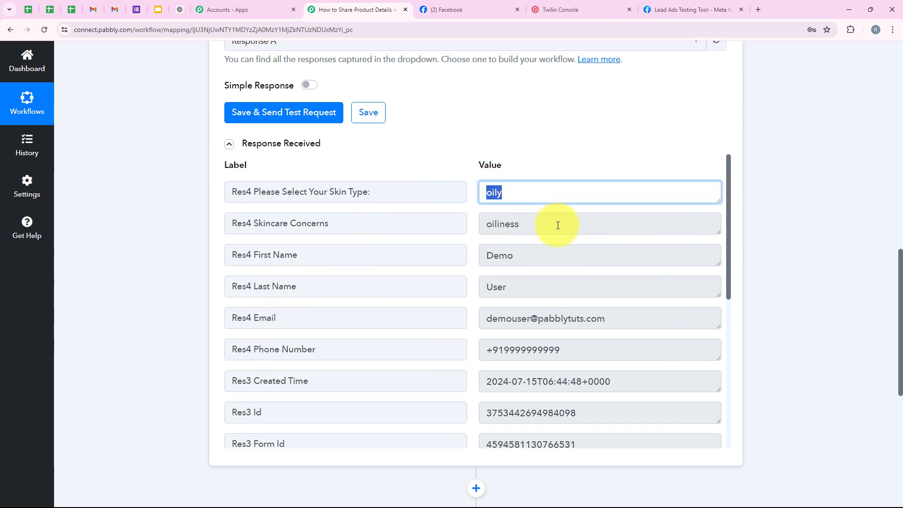
pyautogui.click(558, 225)
pyautogui.hotkey('ctrl', 'a')
pyautogui.click(530, 256)
pyautogui.hotkey('ctrl', 'a')
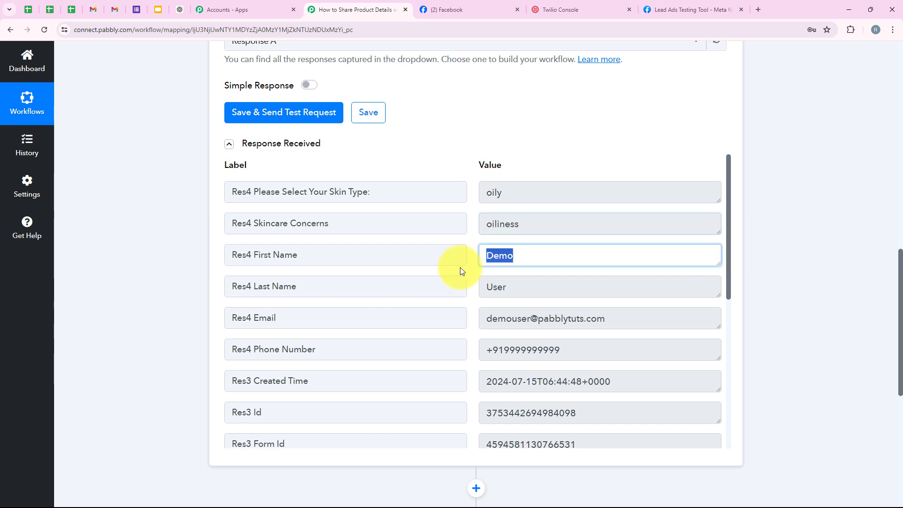
pyautogui.click(494, 293)
pyautogui.hotkey('ctrl', 'a')
pyautogui.click(625, 314)
pyautogui.hotkey('ctrl', 'a')
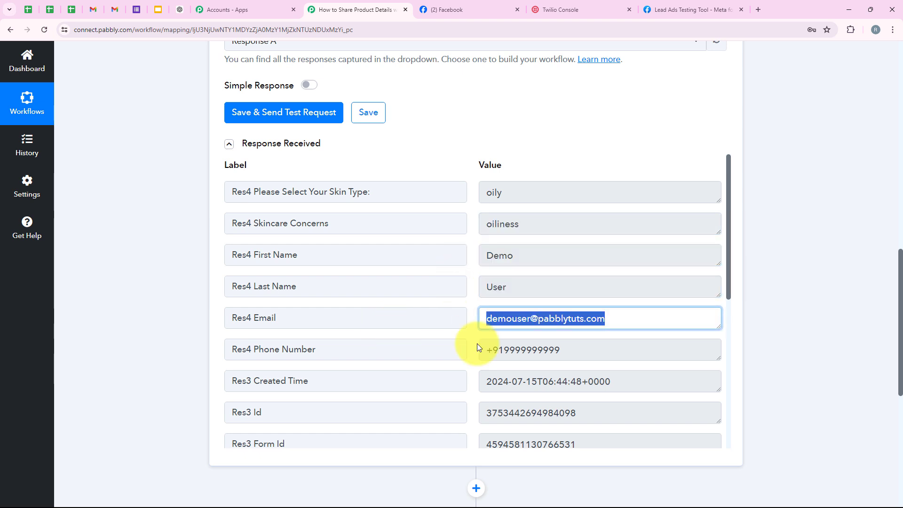
pyautogui.click(482, 349)
pyautogui.hotkey('ctrl', 'a')
pyautogui.click(174, 351)
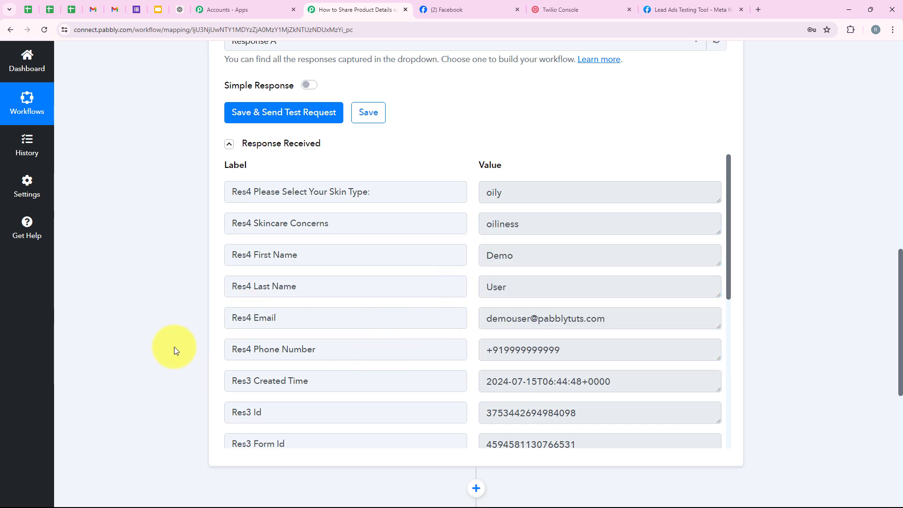
pyautogui.scroll(14, 123, 205)
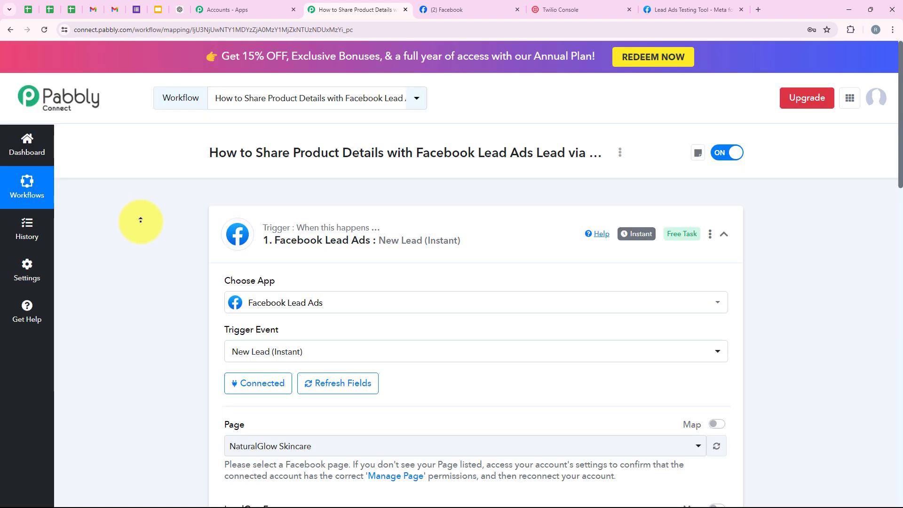
# - Collapse the Facebook Lead Ads trigger, then search 'Twil' and select Twilio for the action step
pyautogui.click(535, 255)
pyautogui.click(348, 331)
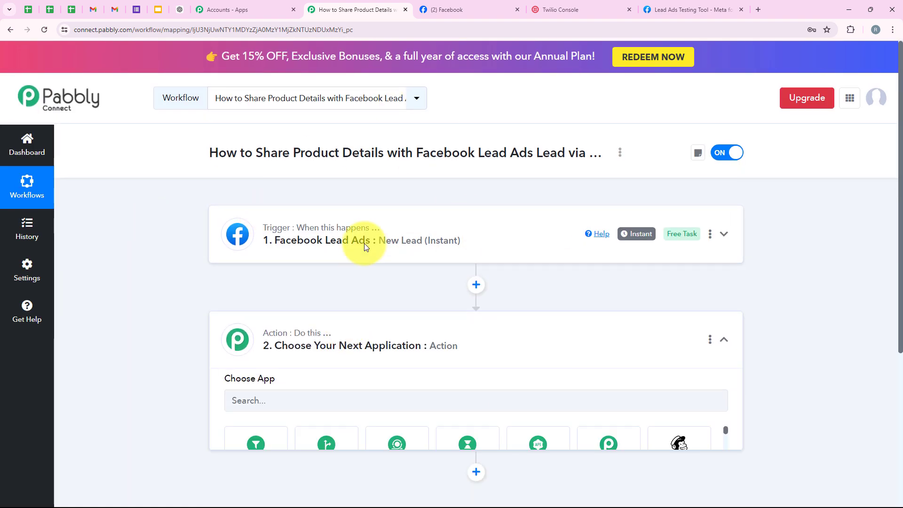
pyautogui.scroll(-4, 364, 244)
pyautogui.click(317, 242)
pyautogui.write('Tw')
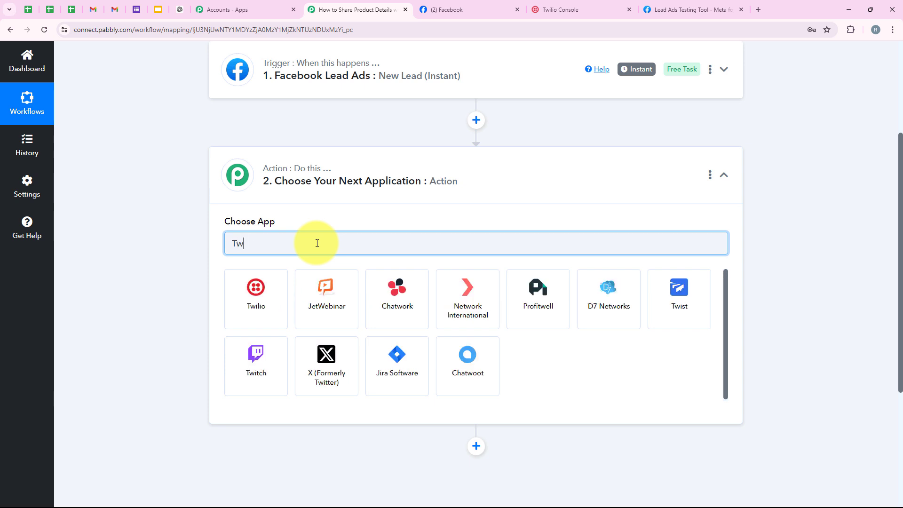
pyautogui.write('ilio')
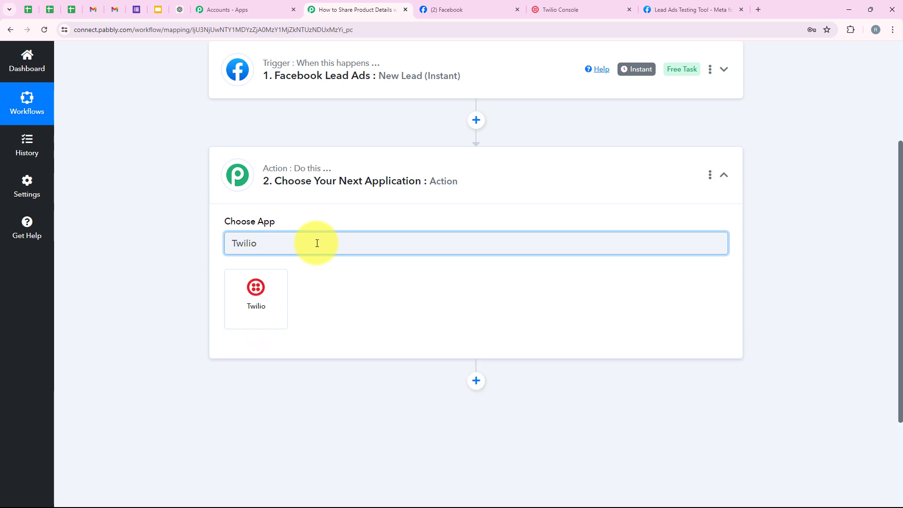
pyautogui.click(260, 303)
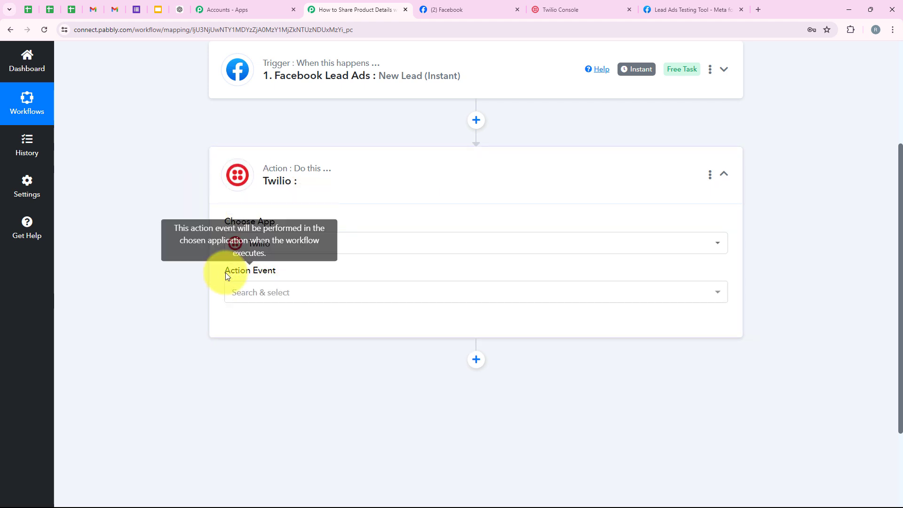
# - Set the Twilio action event to Send SMS Message and begin connecting a Twilio account
pyautogui.moveTo(225, 272); pyautogui.dragTo(281, 273)
pyautogui.click(289, 292)
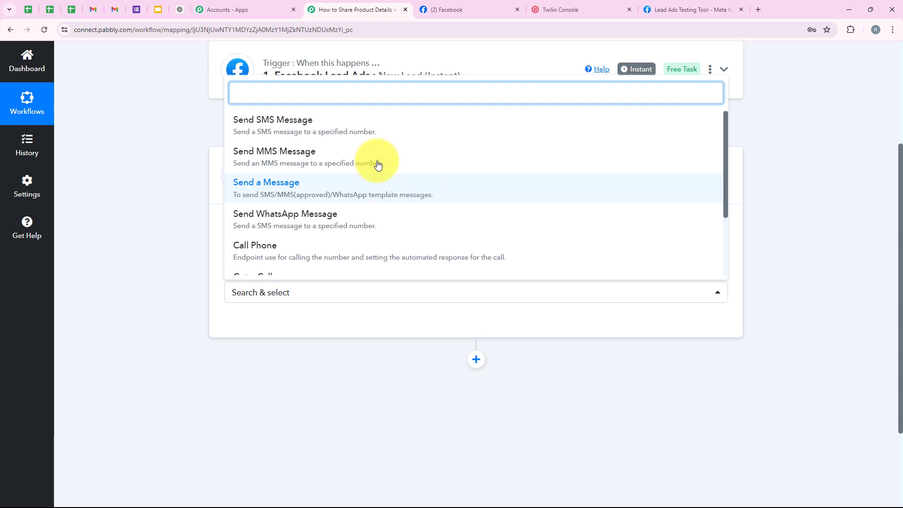
pyautogui.click(261, 137)
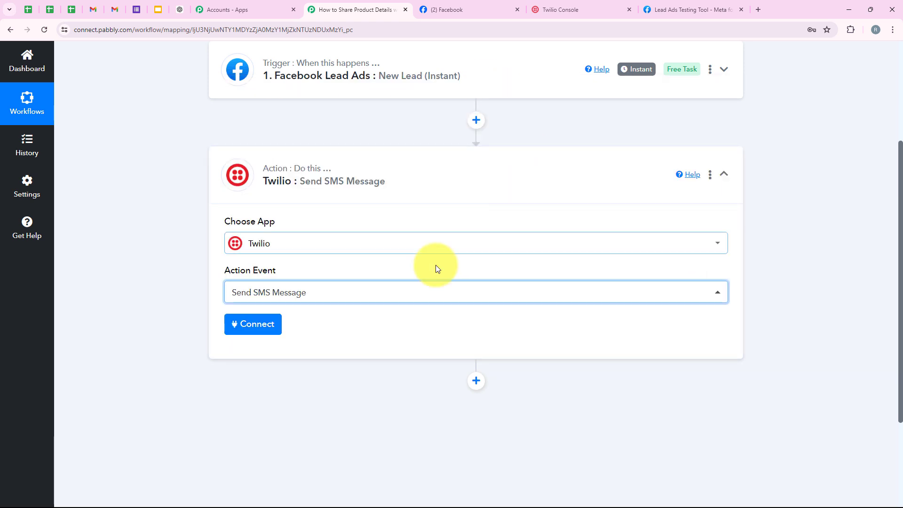
pyautogui.click(243, 332)
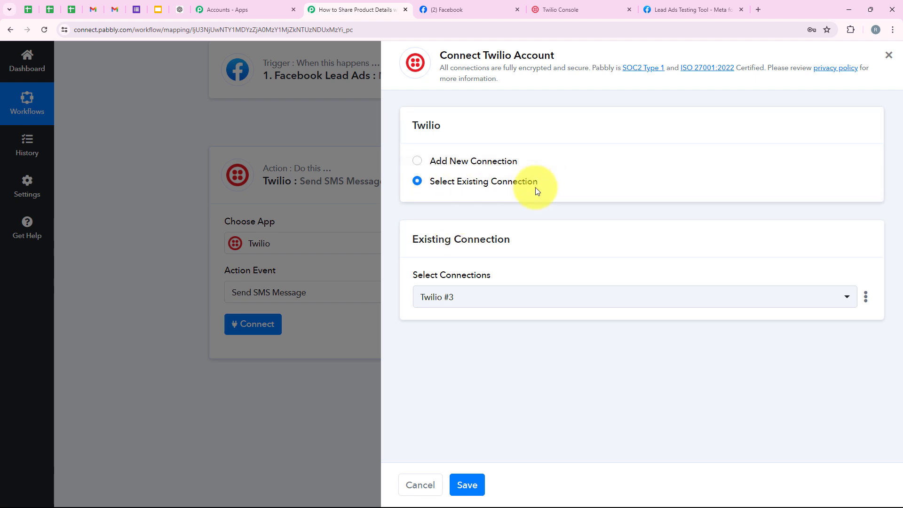
# - Choose Add New Connection to create a new Twilio connection
pyautogui.click(473, 160)
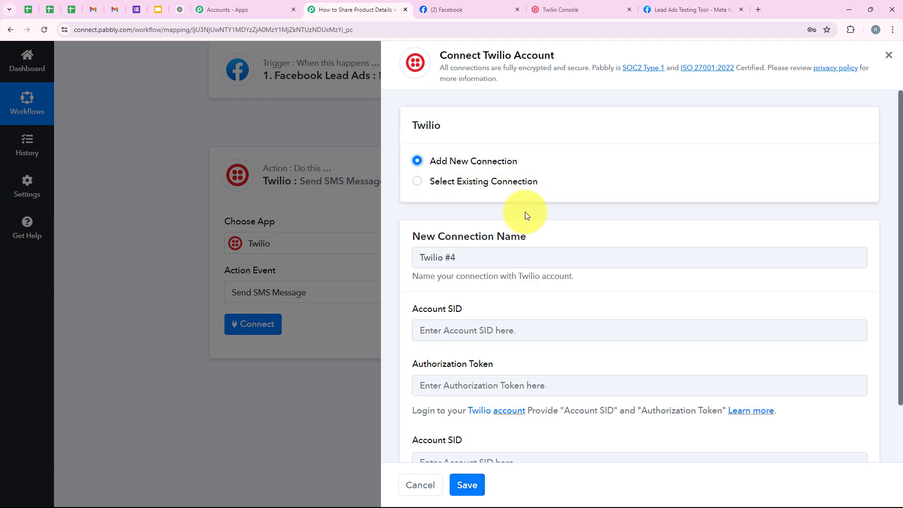
pyautogui.scroll(-1, 527, 221)
pyautogui.scroll(1, 526, 216)
pyautogui.scroll(-1, 528, 239)
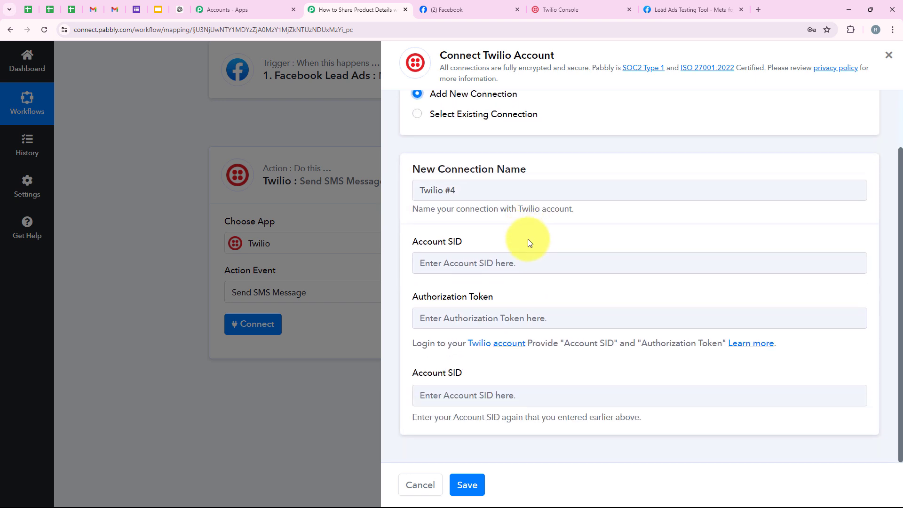
# - Review the empty Account SID and Authorization Token fields, then go to the Twilio Console
pyautogui.moveTo(450, 244); pyautogui.dragTo(463, 242)
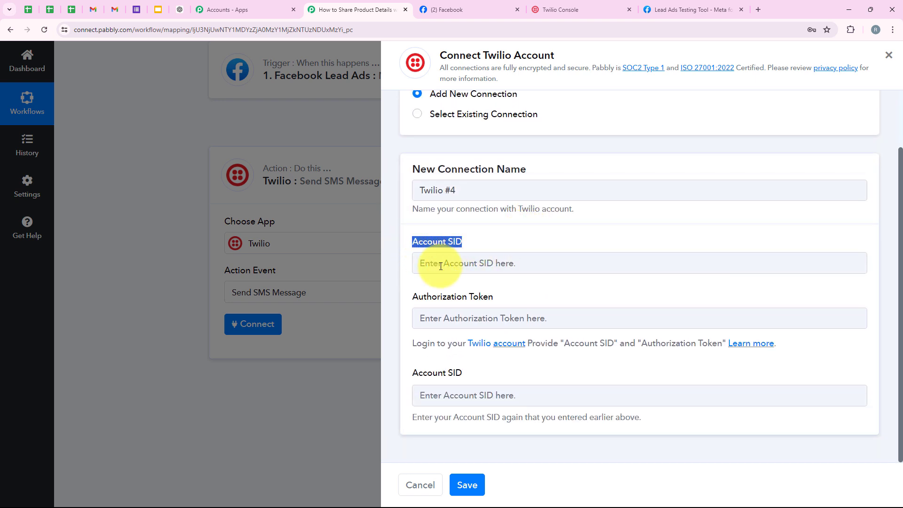
pyautogui.moveTo(411, 292); pyautogui.dragTo(494, 295)
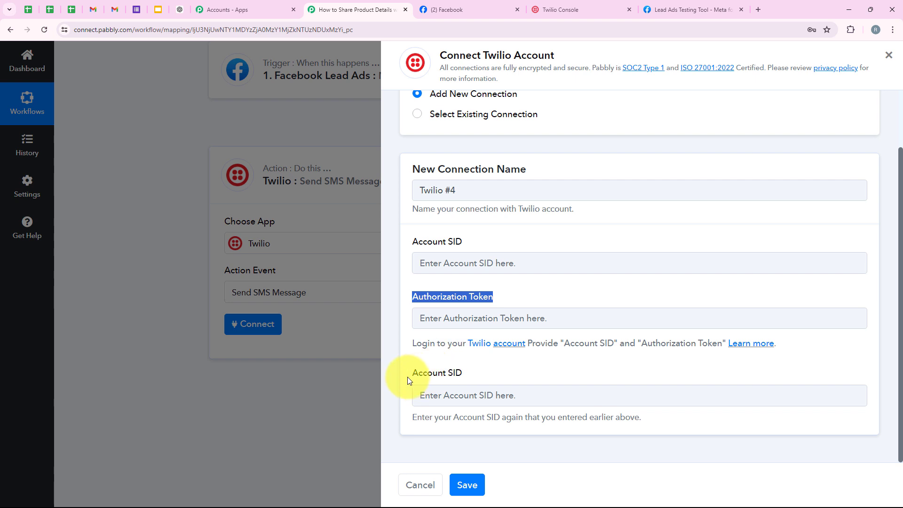
pyautogui.moveTo(408, 376); pyautogui.dragTo(478, 374)
pyautogui.click(503, 372)
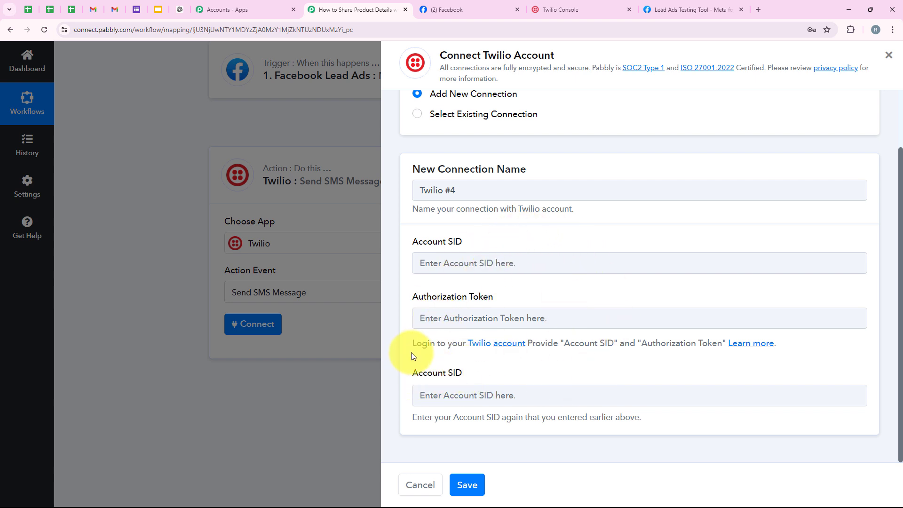
pyautogui.moveTo(413, 344); pyautogui.dragTo(559, 361)
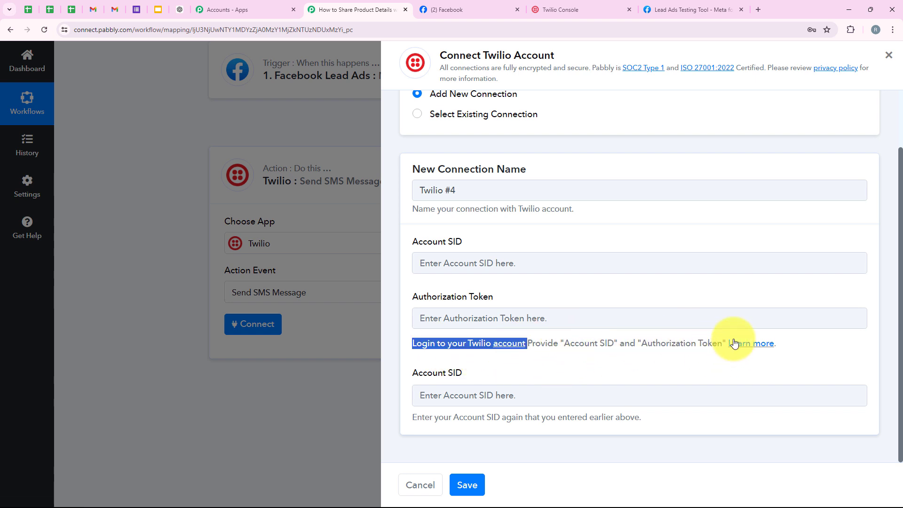
pyautogui.click(581, 371)
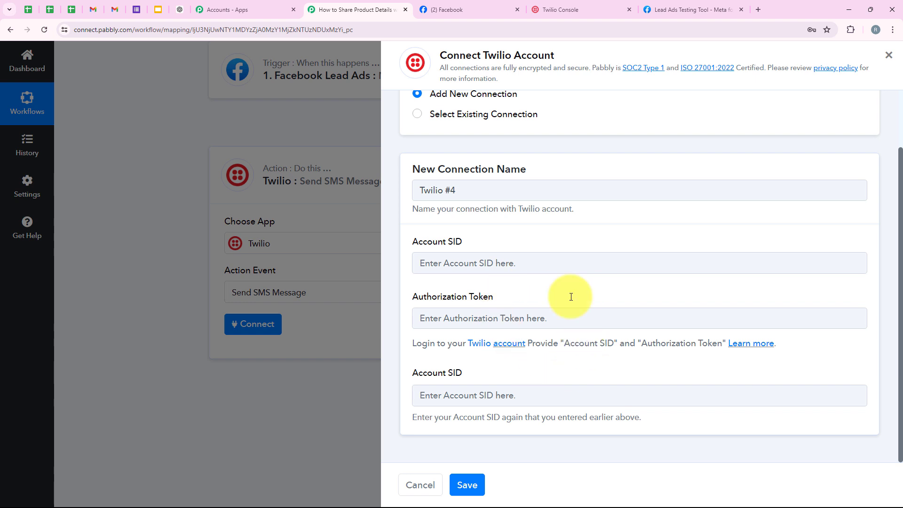
pyautogui.click(564, 9)
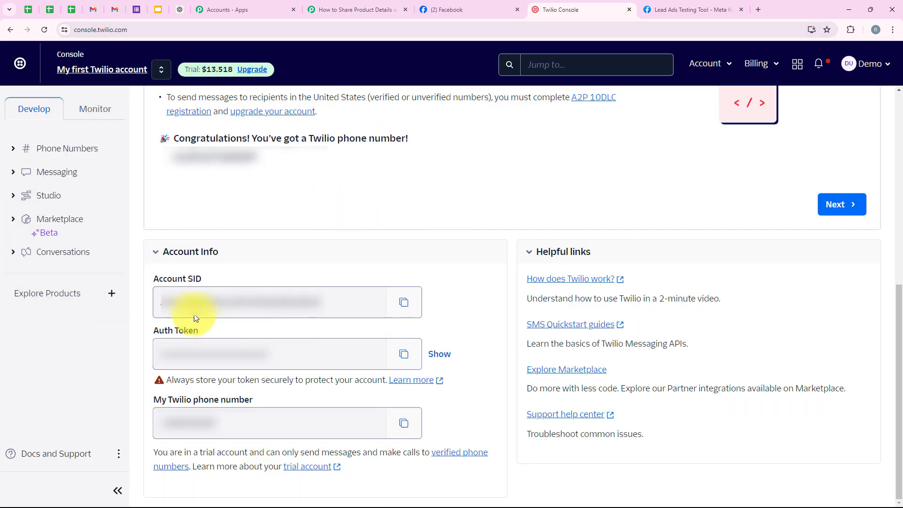
# - Copy the Account SID from the Twilio Console's Account Info section
pyautogui.moveTo(141, 279); pyautogui.dragTo(219, 283)
pyautogui.click(170, 332)
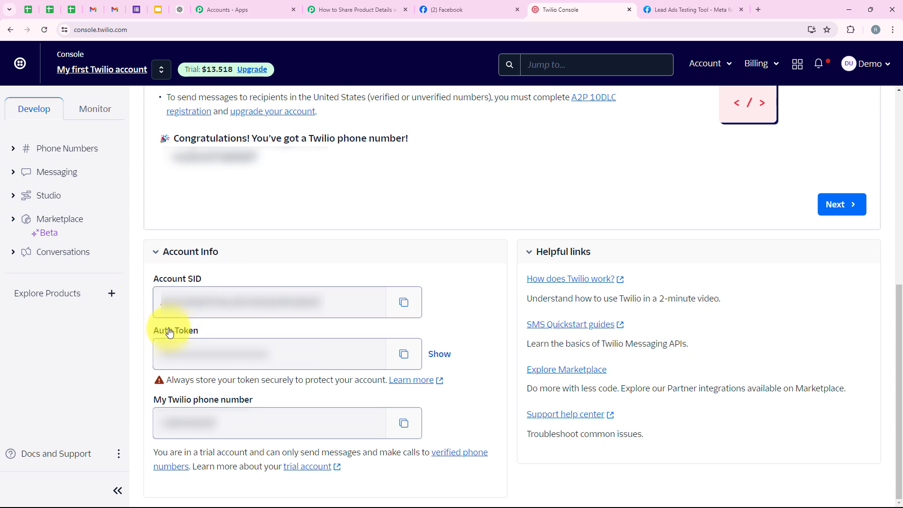
pyautogui.tripleClick(171, 332)
pyautogui.click(452, 291)
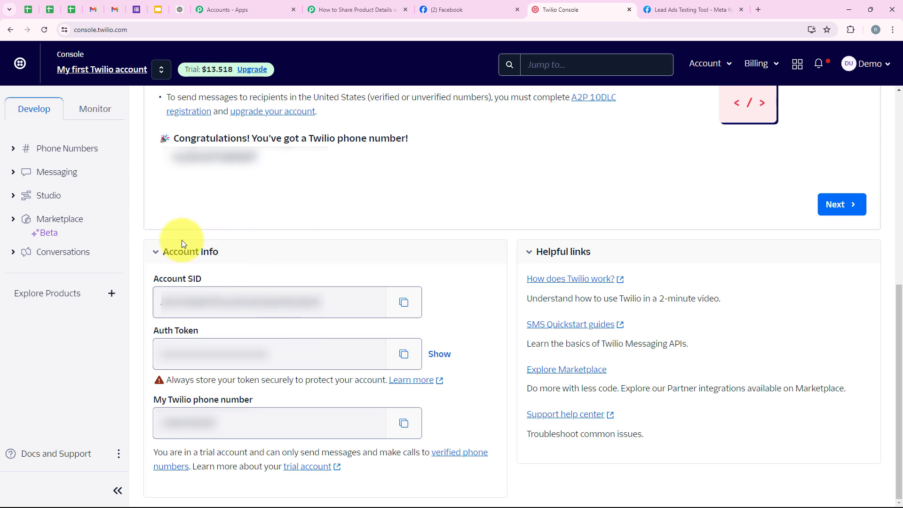
pyautogui.click(404, 305)
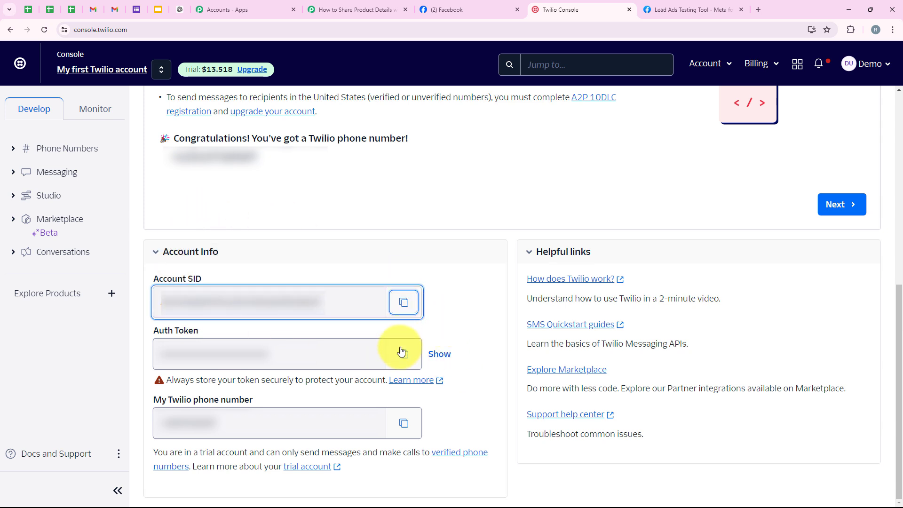
# - Paste the copied Account SID into the connection form and save the Twilio #4 connection
pyautogui.click(354, 9)
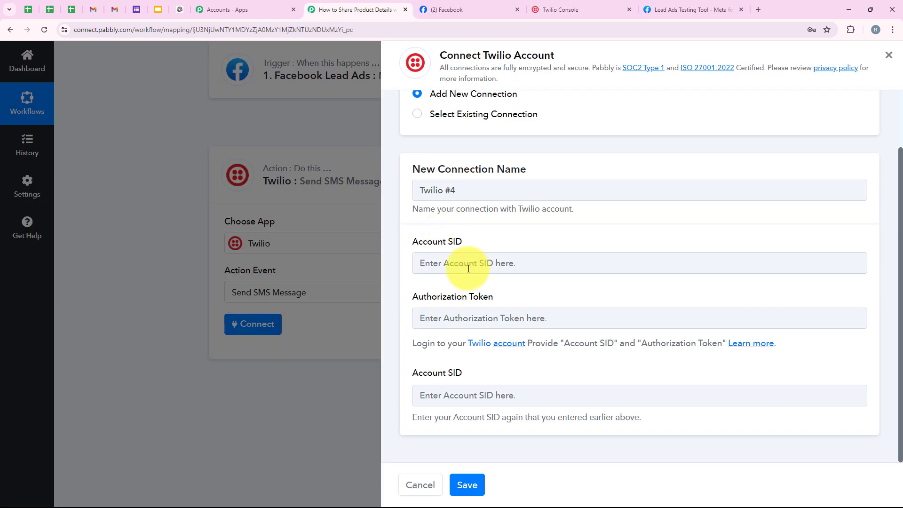
pyautogui.rightClick(467, 265)
pyautogui.click(526, 359)
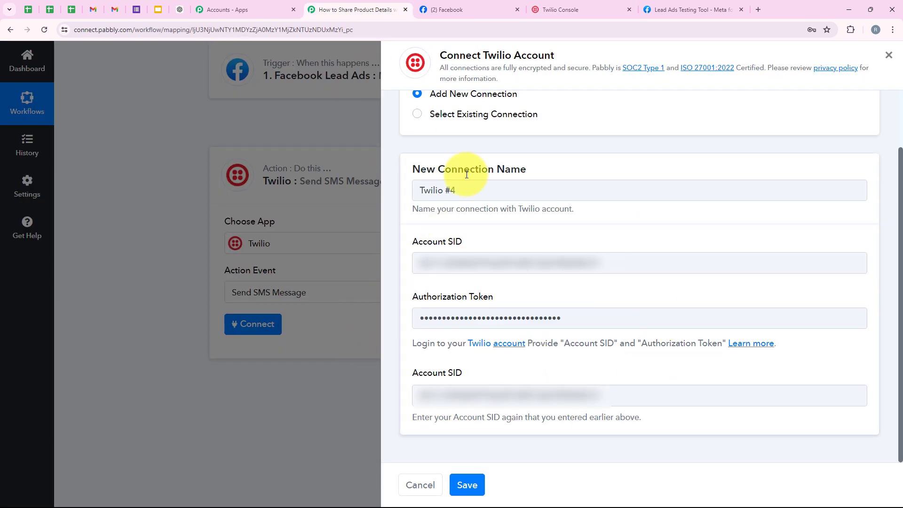
pyautogui.click(473, 482)
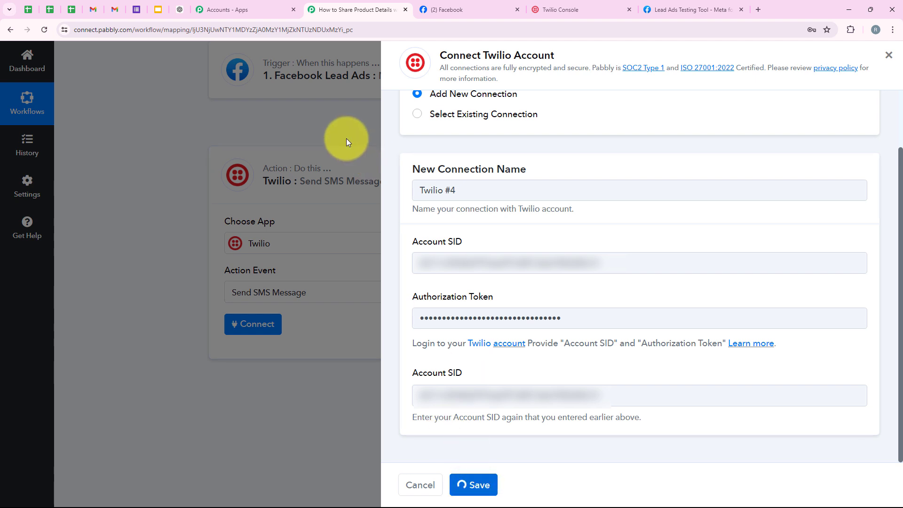
pyautogui.scroll(-4, 344, 247)
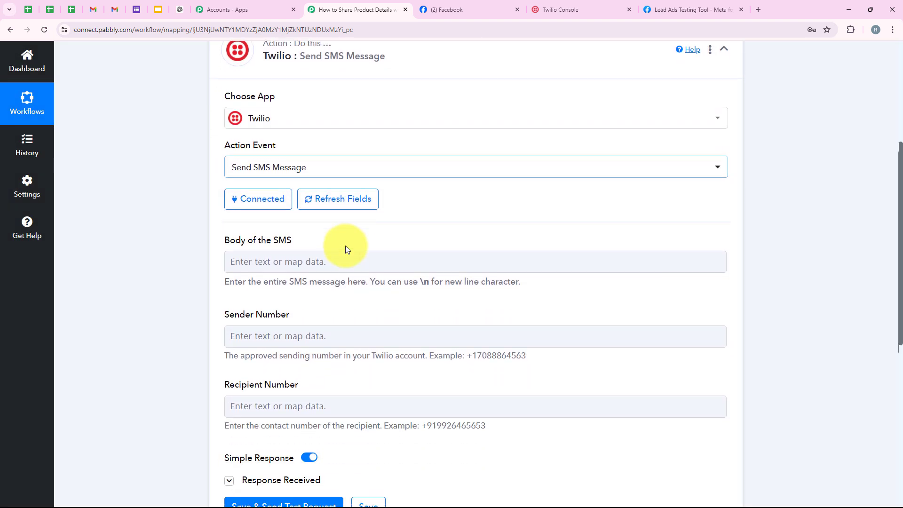
pyautogui.scroll(2, 263, 133)
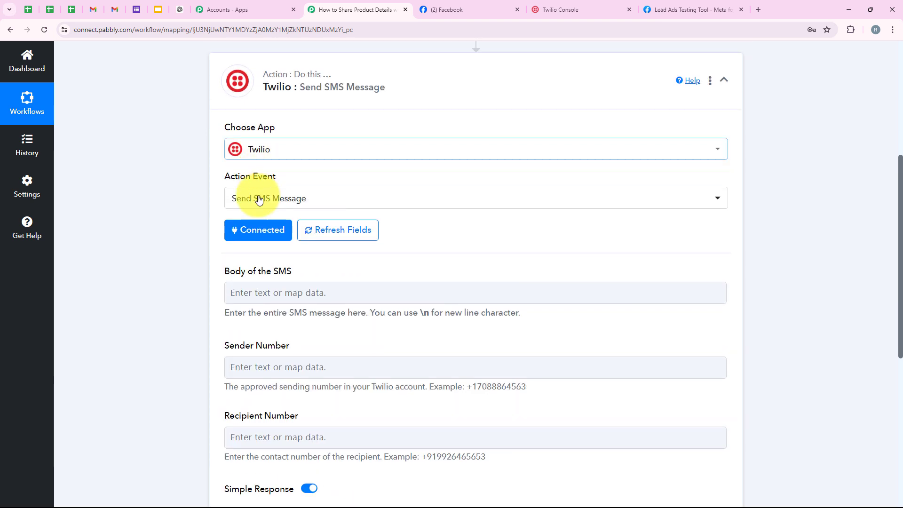
# - Paste the NaturalGlow Skincare welcome message with five products and a 10% discount into Body of the SMS
pyautogui.scroll(-4, 251, 324)
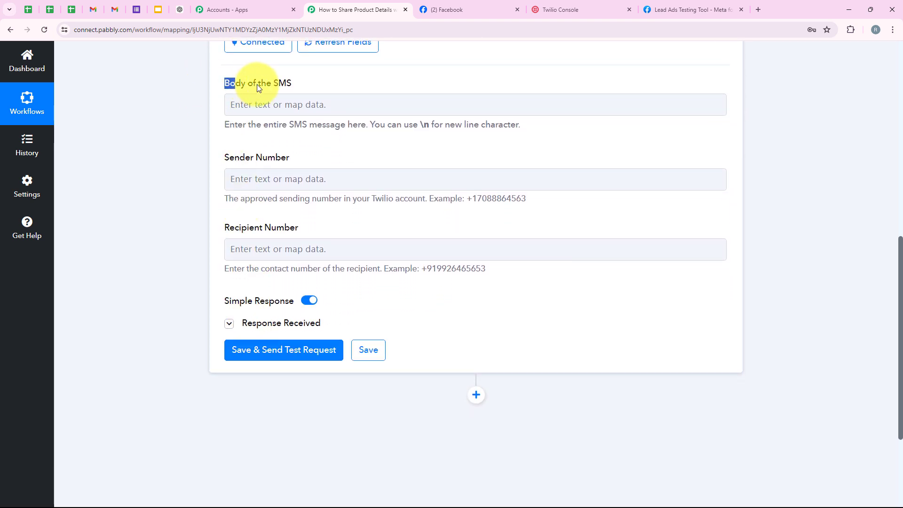
pyautogui.moveTo(257, 88); pyautogui.dragTo(301, 84)
pyautogui.click(308, 103)
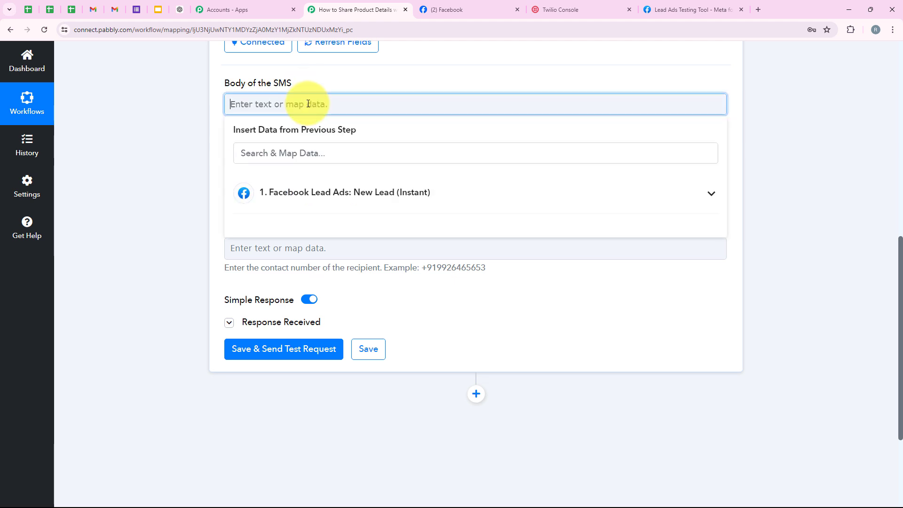
pyautogui.hotkey('ctrl', 'v')
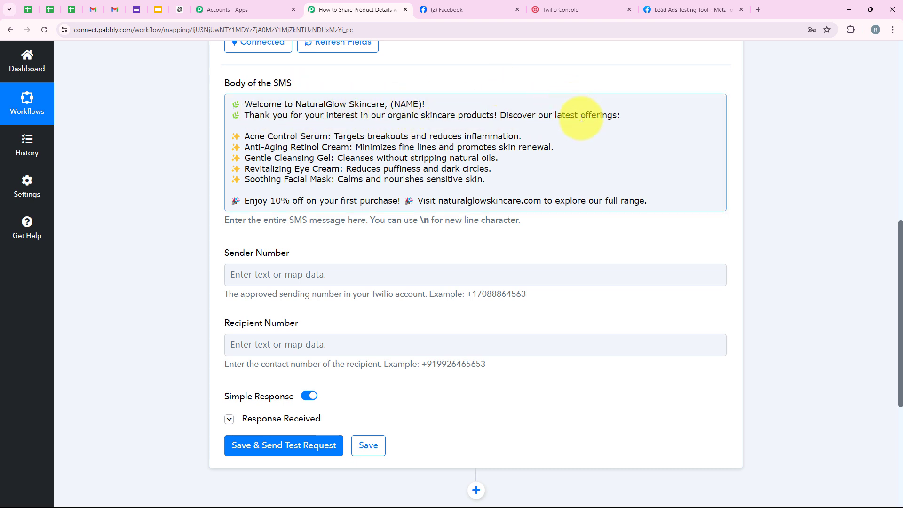
pyautogui.moveTo(548, 178); pyautogui.dragTo(228, 136)
pyautogui.click(520, 177)
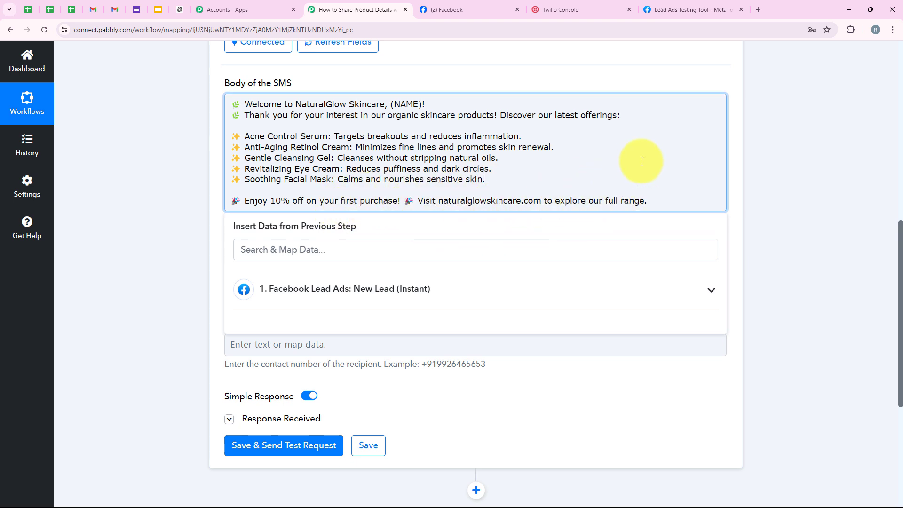
pyautogui.click(549, 158)
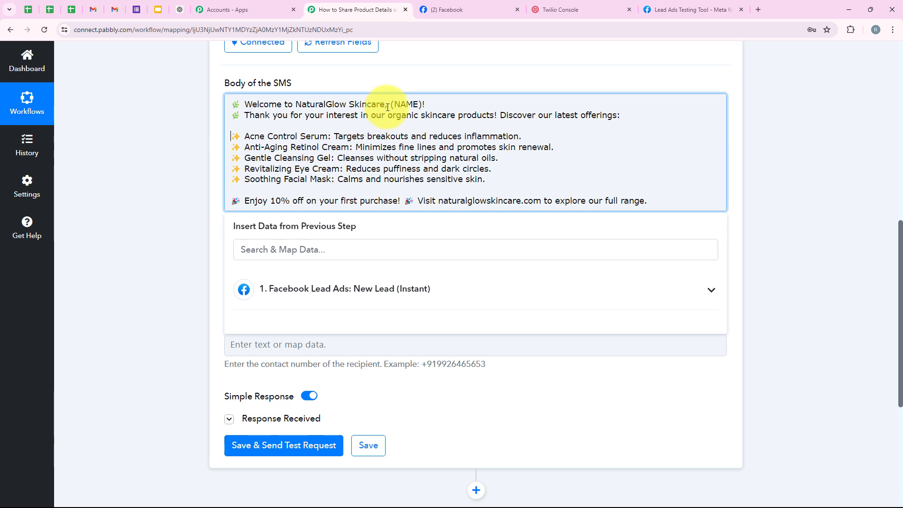
# - Select the (NAME) placeholder and browse the Facebook Lead Ads fields available for mapping
pyautogui.moveTo(390, 107); pyautogui.dragTo(424, 105)
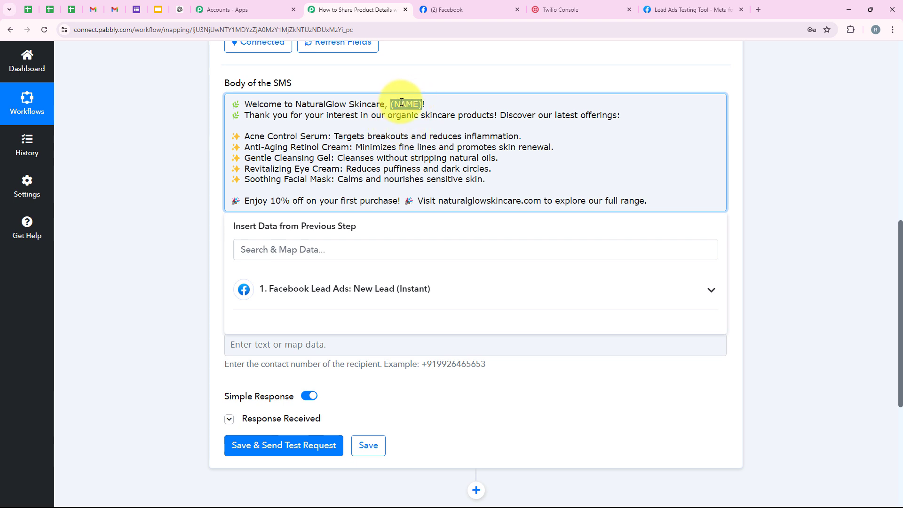
pyautogui.click(401, 102)
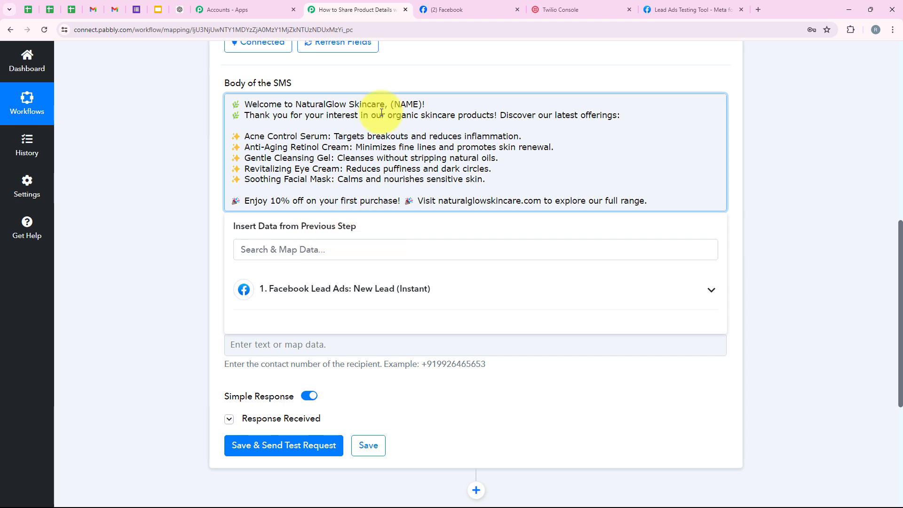
pyautogui.moveTo(392, 105); pyautogui.dragTo(422, 104)
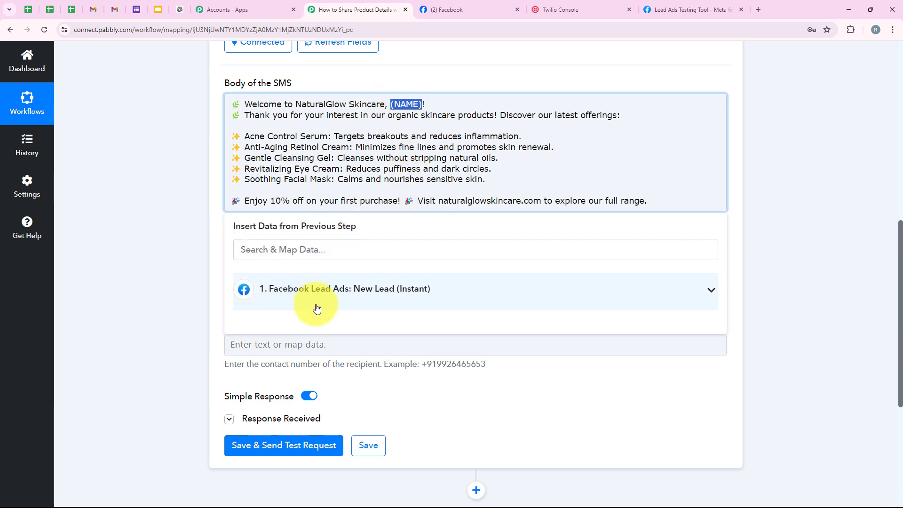
pyautogui.click(350, 305)
pyautogui.scroll(-2, 282, 358)
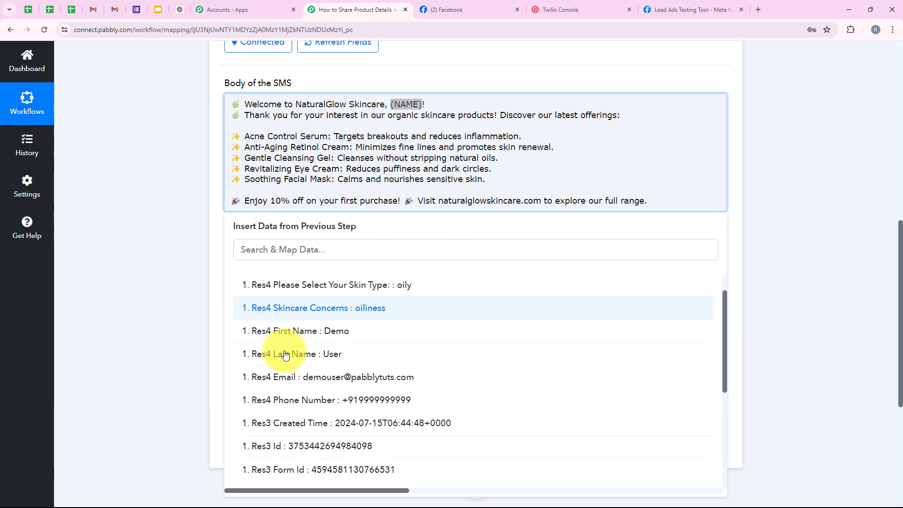
pyautogui.scroll(2, 371, 343)
pyautogui.click(309, 296)
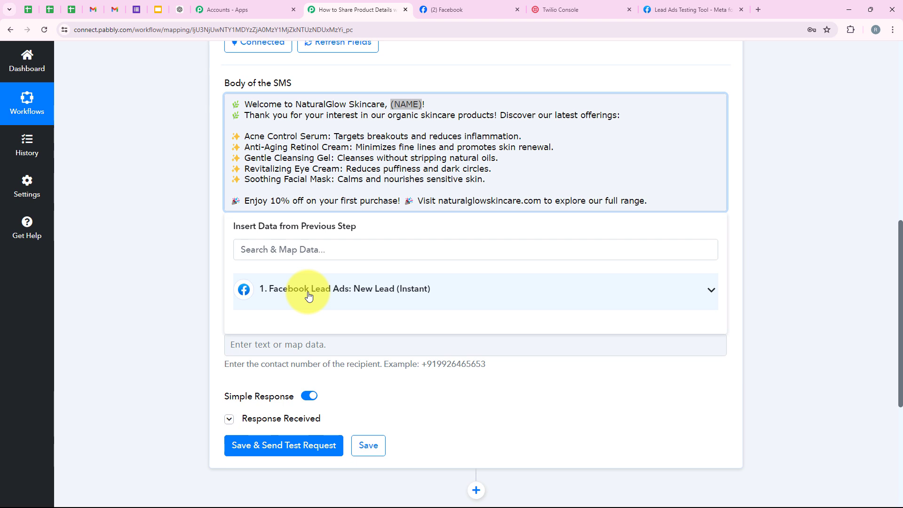
# - Replace the (NAME) placeholder and its brackets with temporary text 'Demo User'
pyautogui.doubleClick(398, 103)
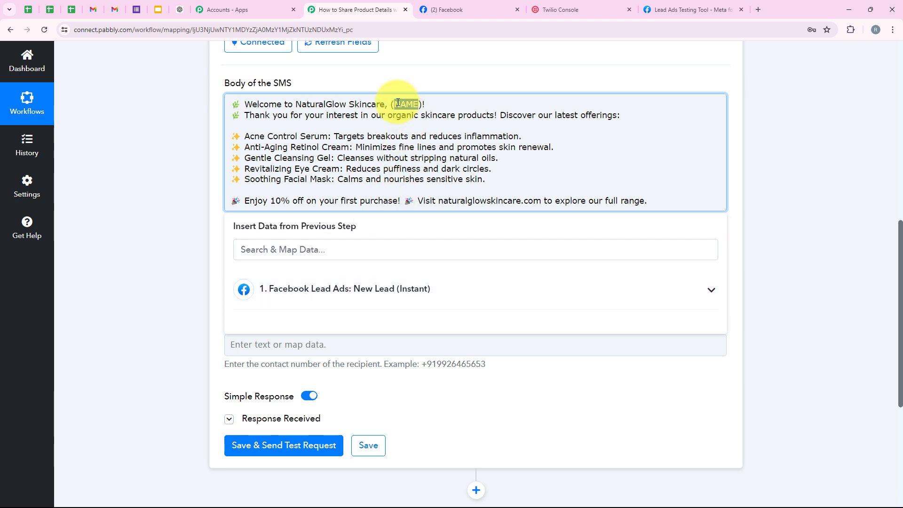
pyautogui.press('BackSpace')
pyautogui.press('BackSpace')
pyautogui.write('Demo User')
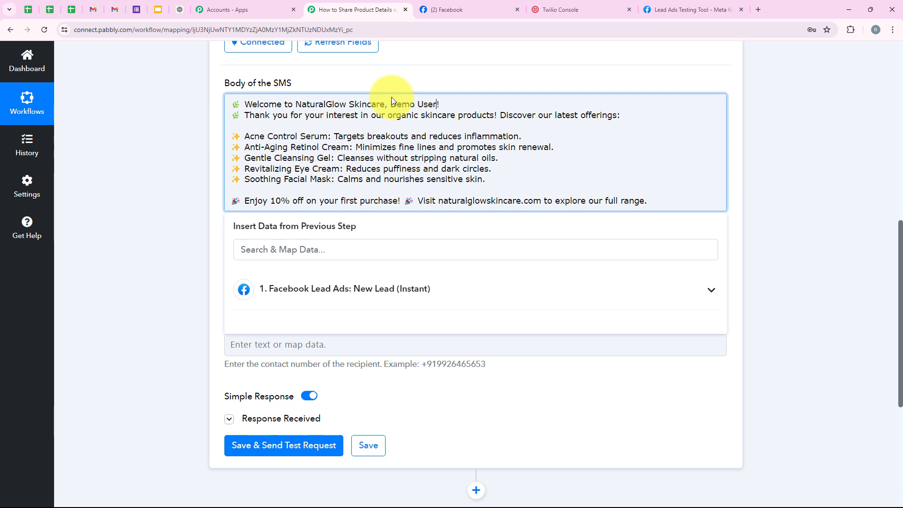
pyautogui.press('Delete')
pyautogui.moveTo(390, 104); pyautogui.dragTo(436, 102)
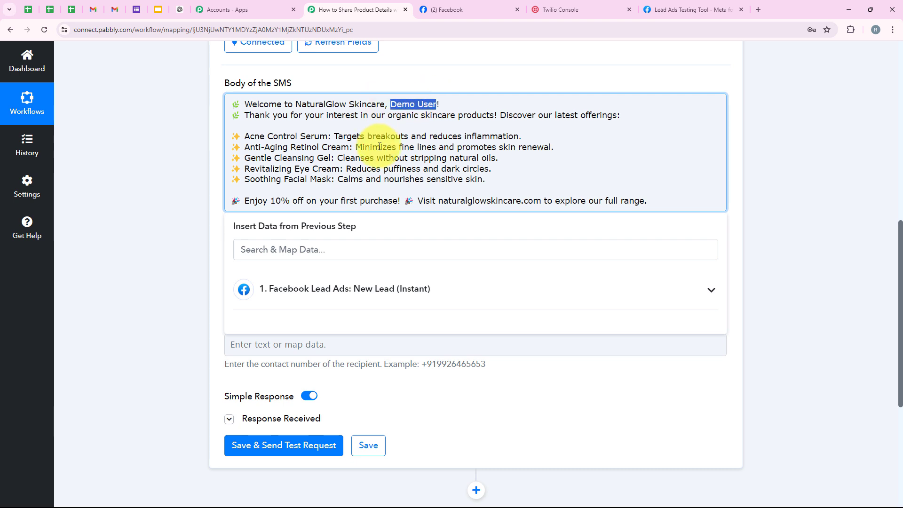
pyautogui.click(453, 111)
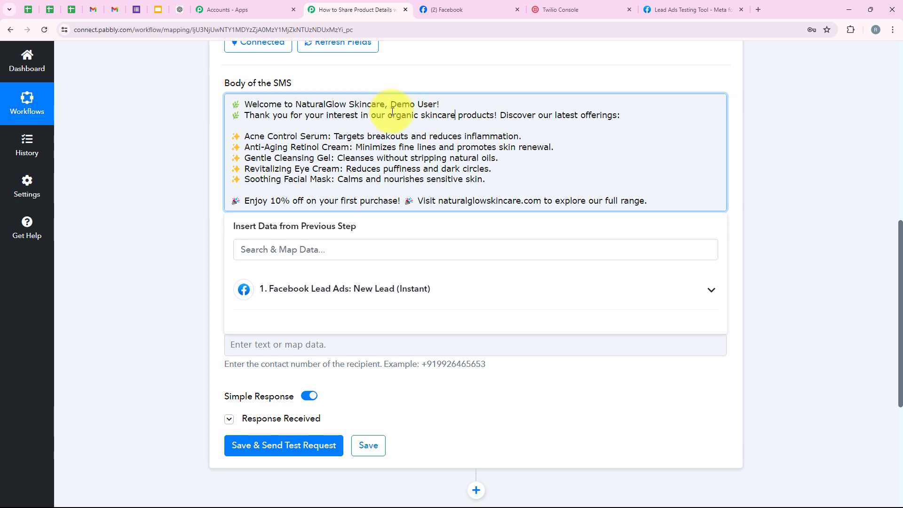
pyautogui.moveTo(391, 108); pyautogui.dragTo(436, 104)
# - Swap 'Demo User' for the mapped Facebook lead First Name and Last Name fields
pyautogui.click(297, 290)
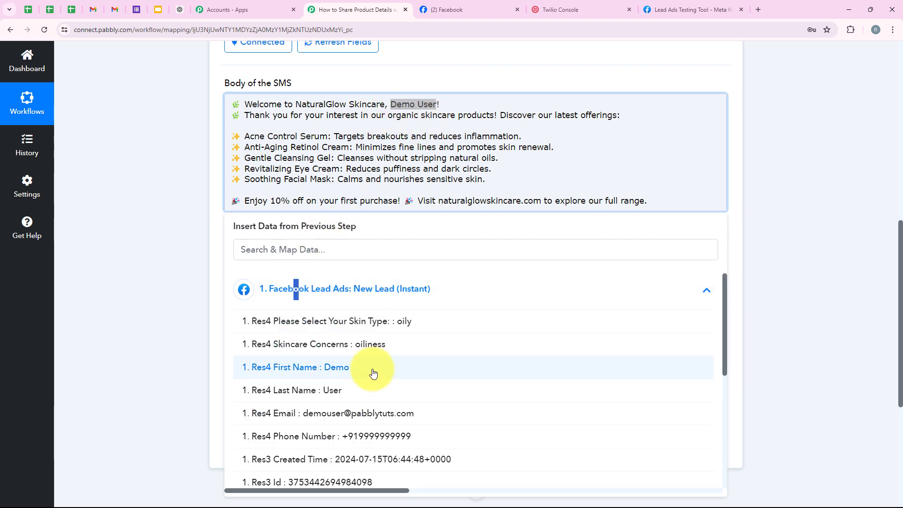
pyautogui.click(373, 373)
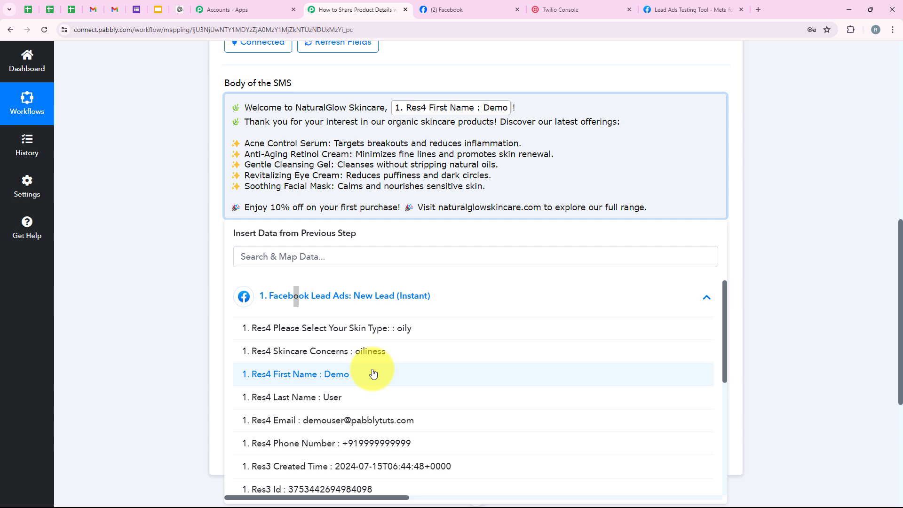
pyautogui.click(335, 399)
pyautogui.click(158, 223)
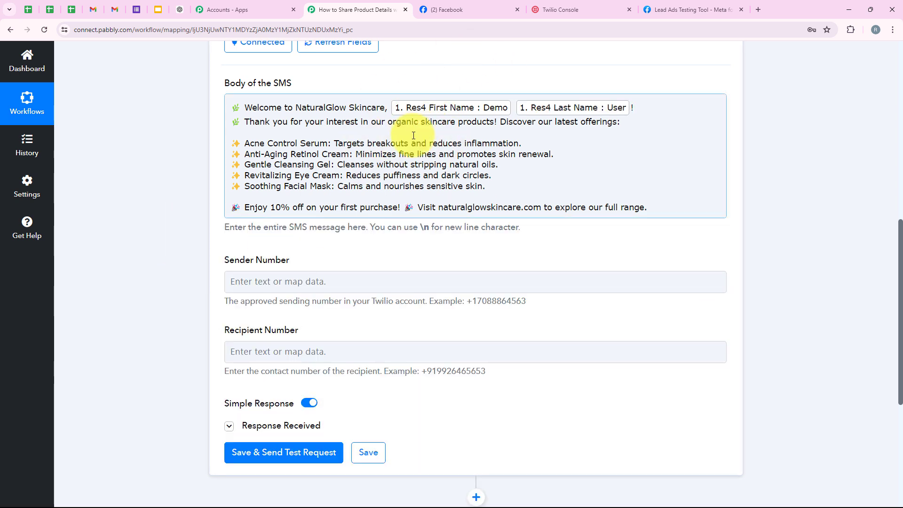
pyautogui.click(631, 107)
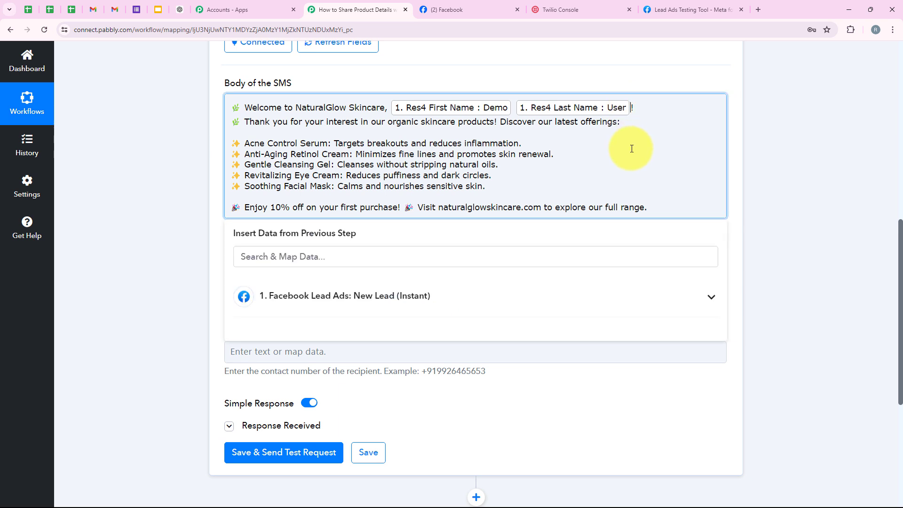
pyautogui.click(380, 294)
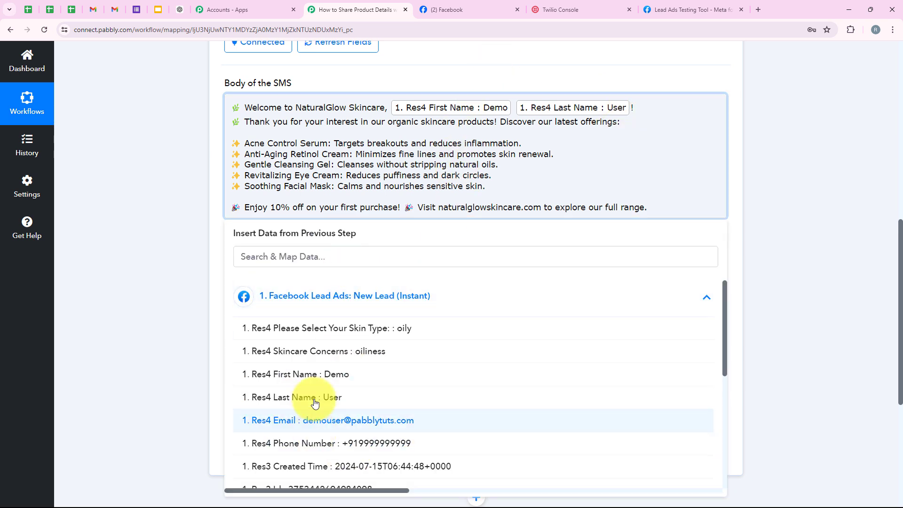
pyautogui.click(209, 276)
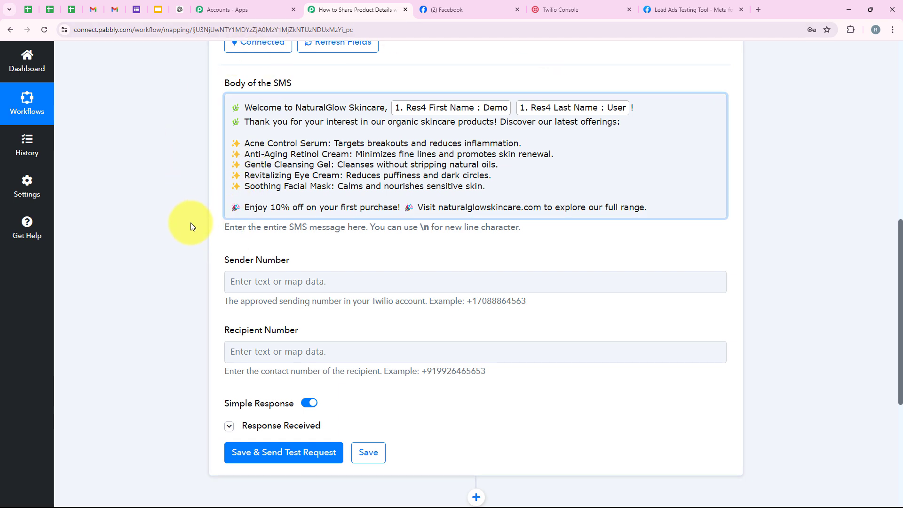
pyautogui.scroll(-3, 191, 231)
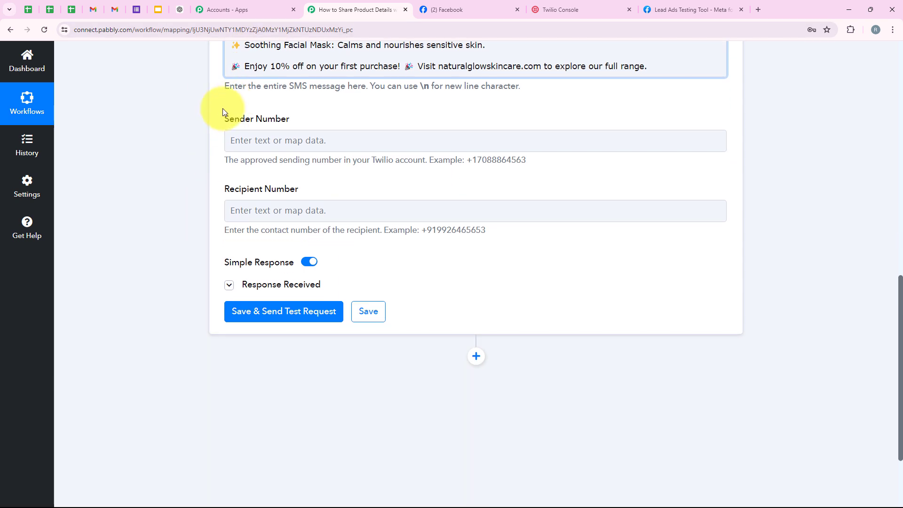
# - Copy the account's Twilio phone number from the Twilio Console for the Sender Number field
pyautogui.moveTo(218, 119); pyautogui.dragTo(289, 120)
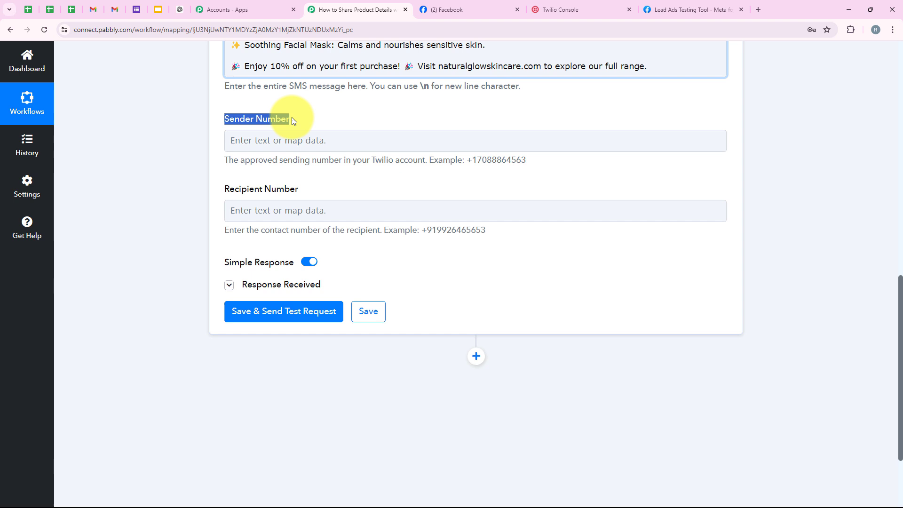
pyautogui.click(189, 172)
pyautogui.scroll(-1, 303, 190)
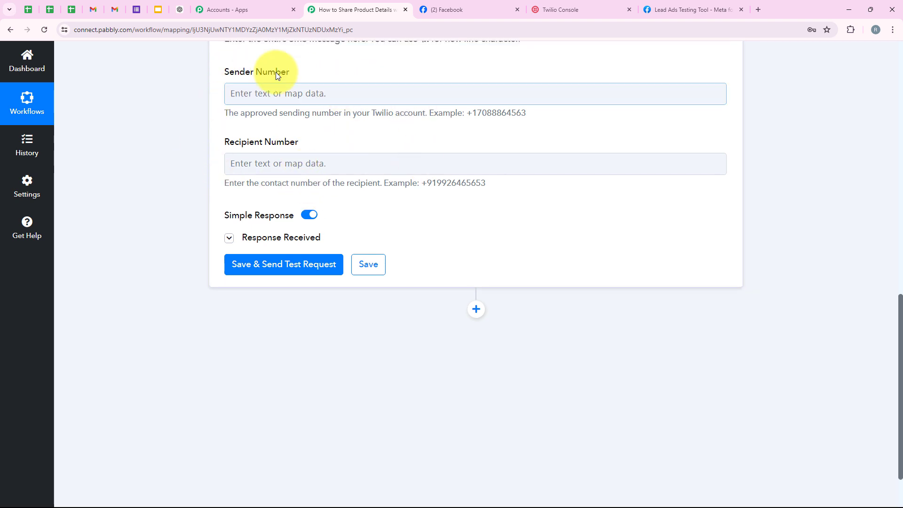
pyautogui.click(594, 7)
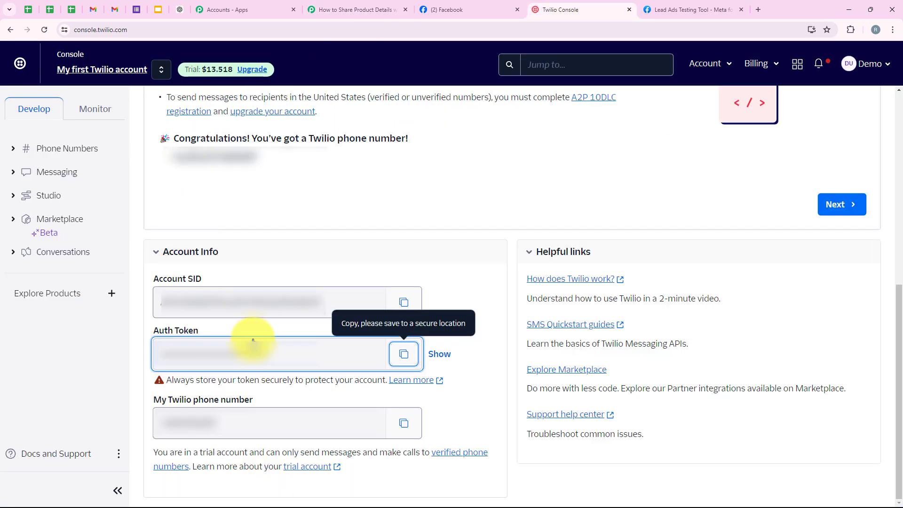
pyautogui.click(207, 479)
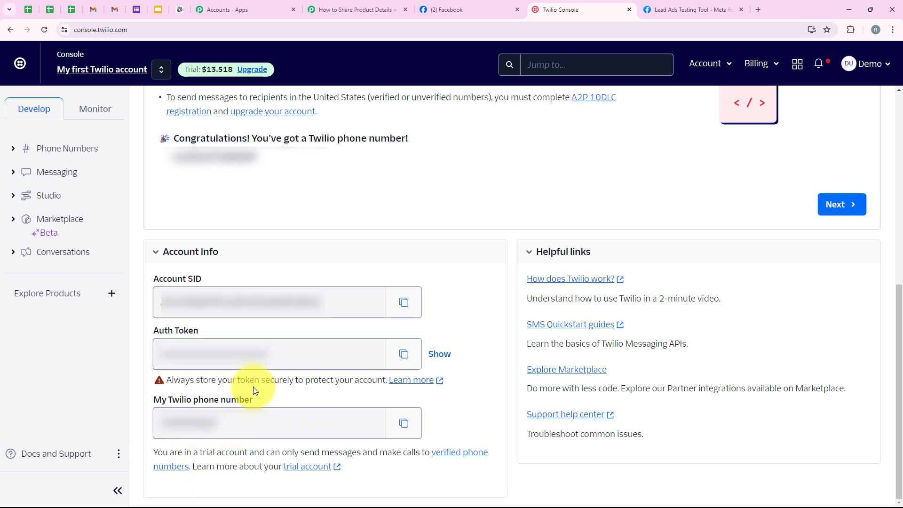
pyautogui.click(404, 423)
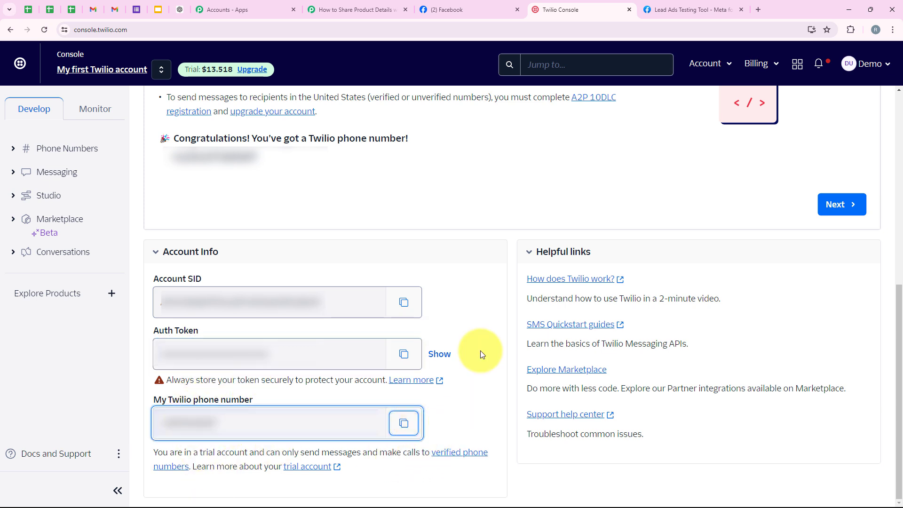
pyautogui.click(356, 9)
pyautogui.rightClick(274, 95)
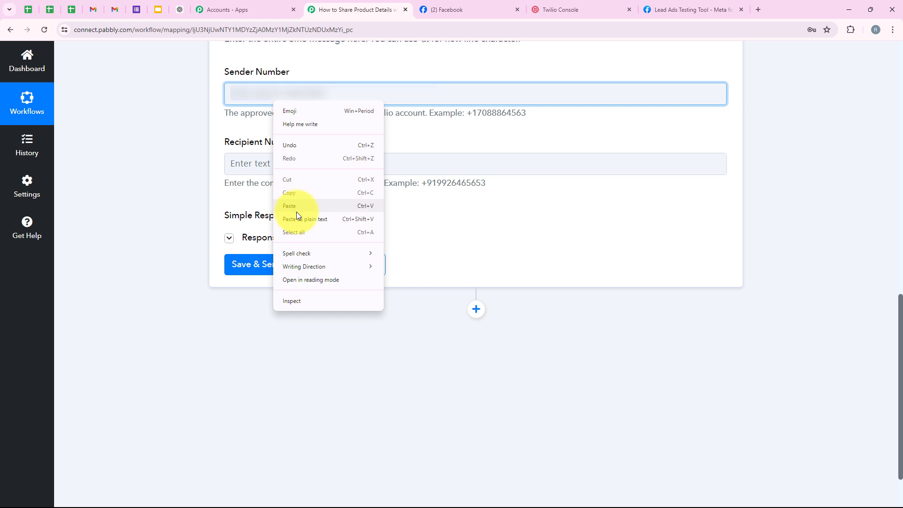
# - Paste the Twilio number into Sender Number and map the lead's Phone Number into Recipient Number
pyautogui.click(297, 213)
pyautogui.moveTo(211, 145); pyautogui.dragTo(267, 147)
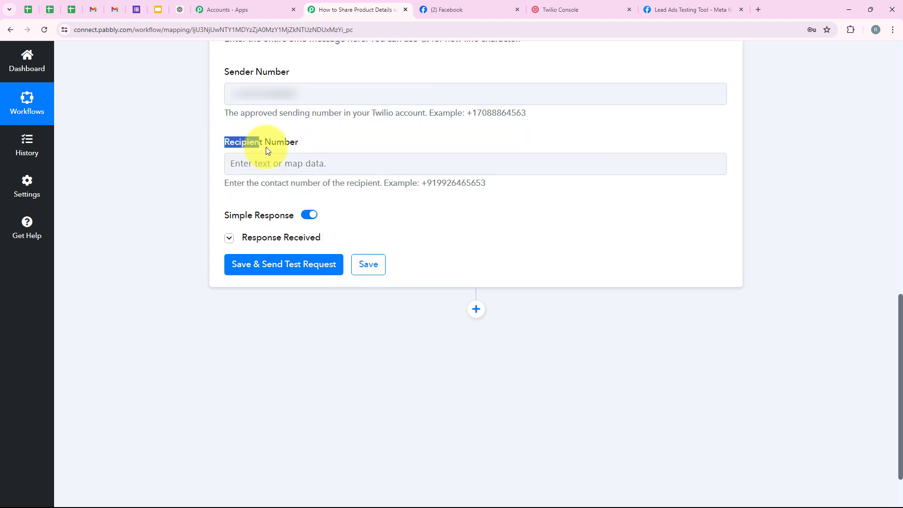
pyautogui.click(309, 163)
pyautogui.click(333, 214)
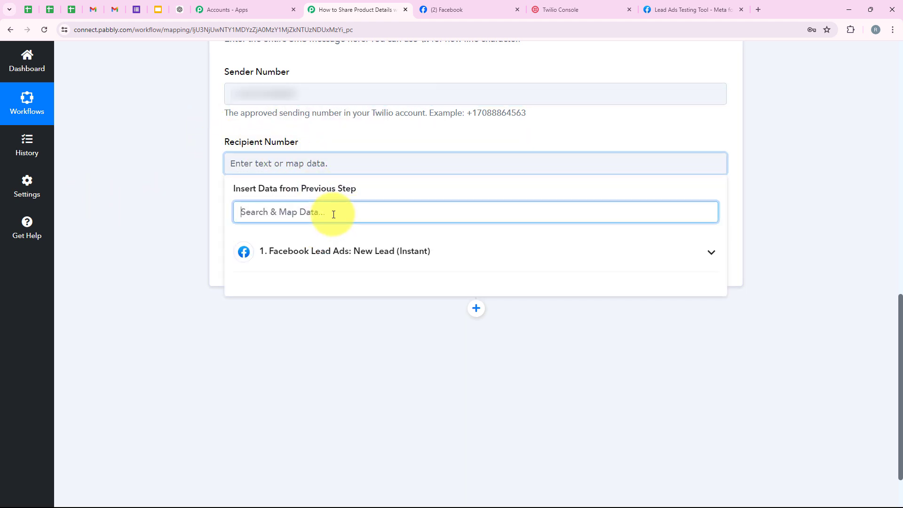
pyautogui.write('Nu')
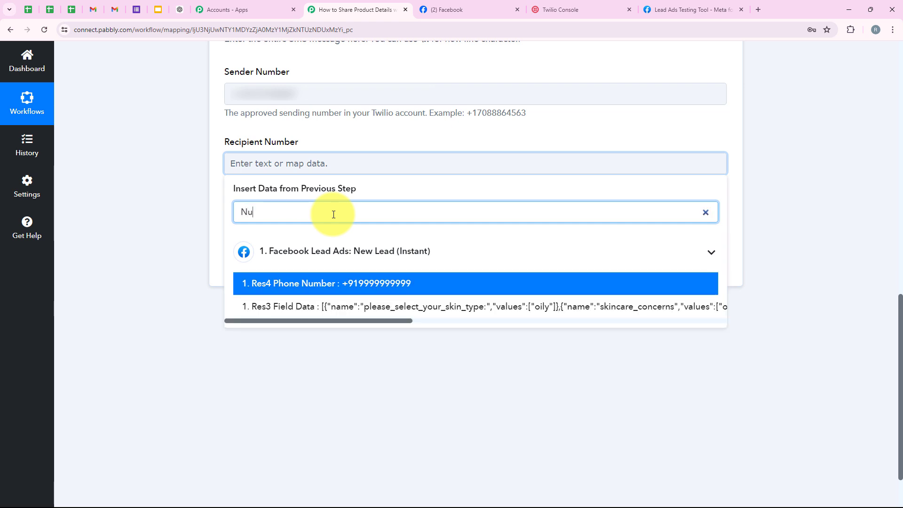
pyautogui.click(339, 284)
pyautogui.click(185, 201)
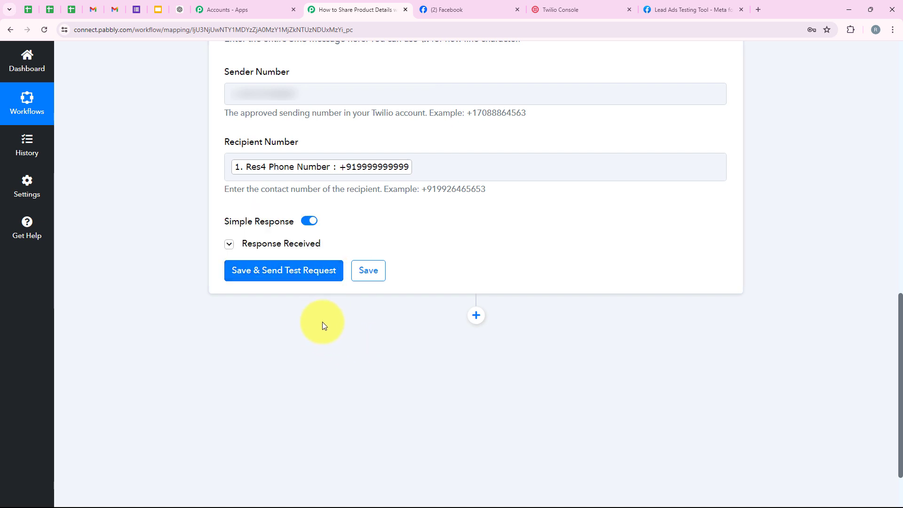
# - Replace the mapped Phone Number in Recipient Number with a typed test phone number
pyautogui.click(431, 162)
pyautogui.press('BackSpace')
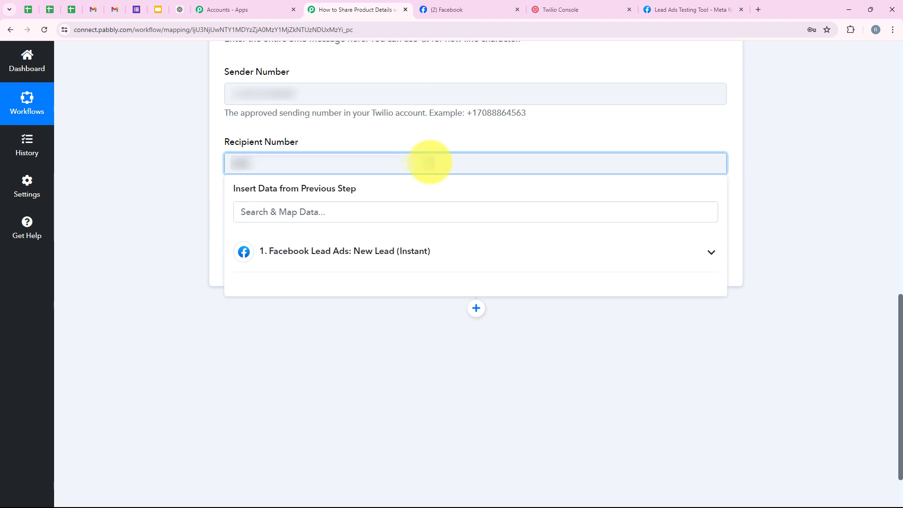
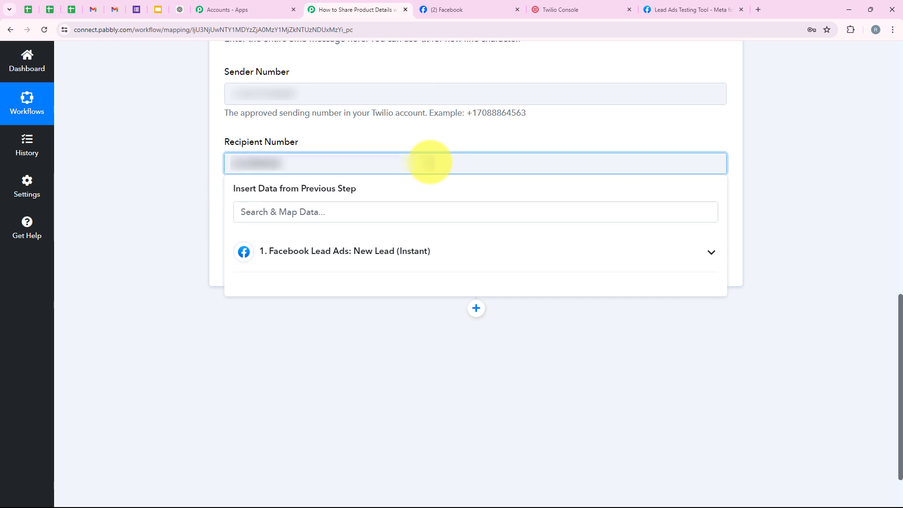
pyautogui.click(294, 301)
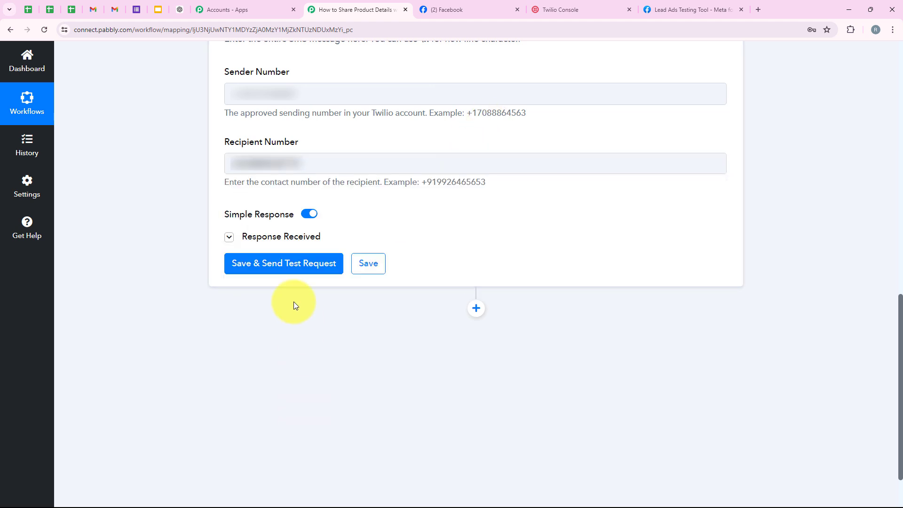
# - Save and send the test SMS, then enlarge the Body value in Twilio's response
pyautogui.click(287, 265)
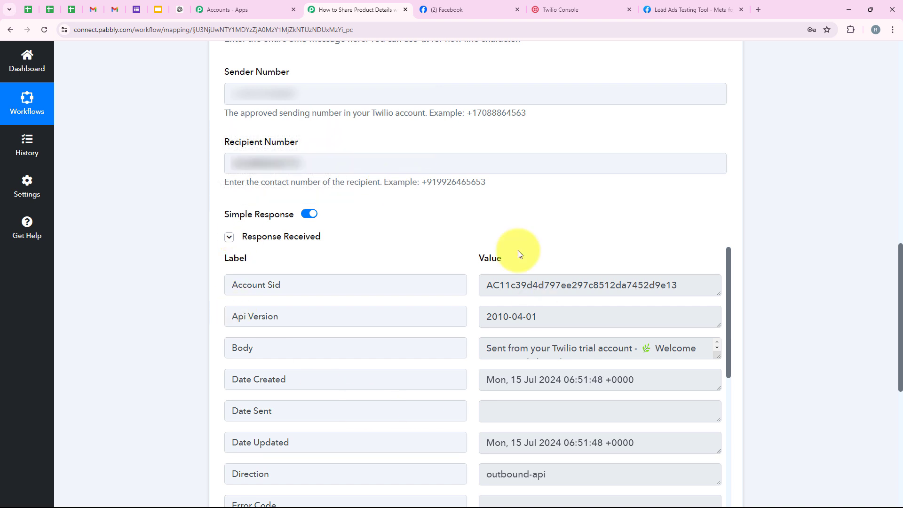
pyautogui.moveTo(719, 358)
pyautogui.mouseDown()
pyautogui.moveTo(732, 499)
pyautogui.moveTo(716, 355)
pyautogui.mouseUp()
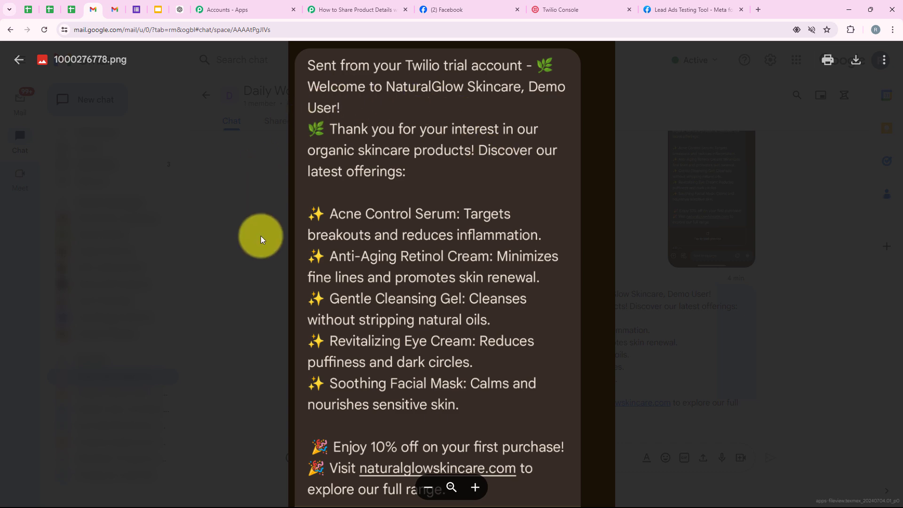
# - Leave Gmail through the Pabbly workflow tab and return to the Lead Ads Testing Tool
pyautogui.click(367, 14)
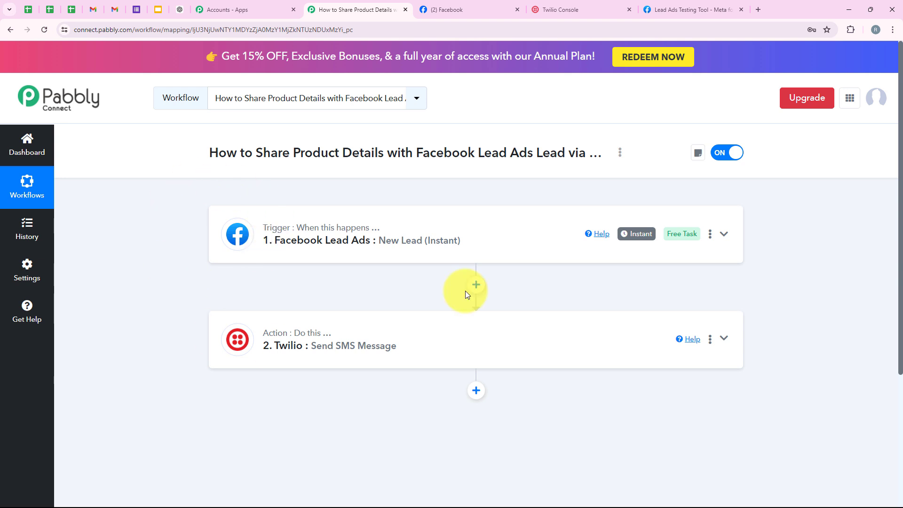
pyautogui.click(678, 5)
# - Reload the Lead Ads Testing Tool, select the NaturalGlow Skincare page with Lead ADs Form, and preview it
pyautogui.click(352, 247)
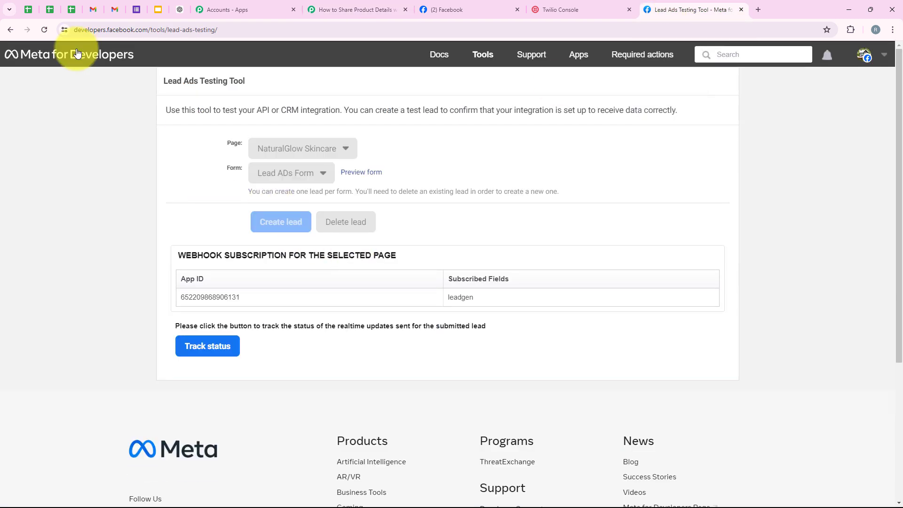
pyautogui.click(45, 29)
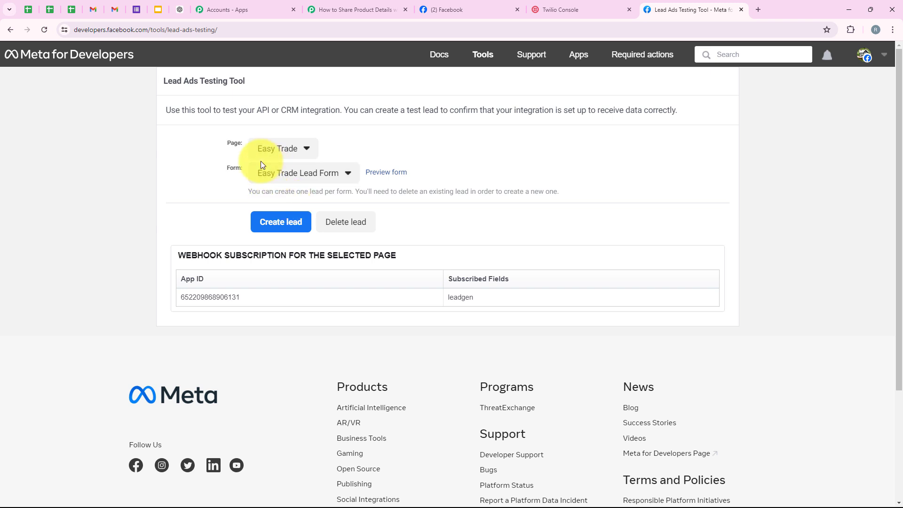
pyautogui.moveTo(228, 142); pyautogui.dragTo(235, 171)
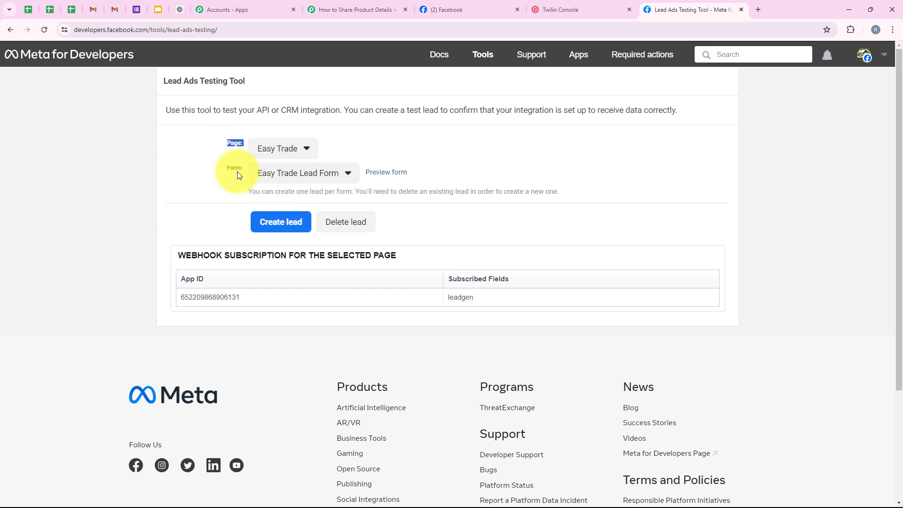
pyautogui.click(258, 153)
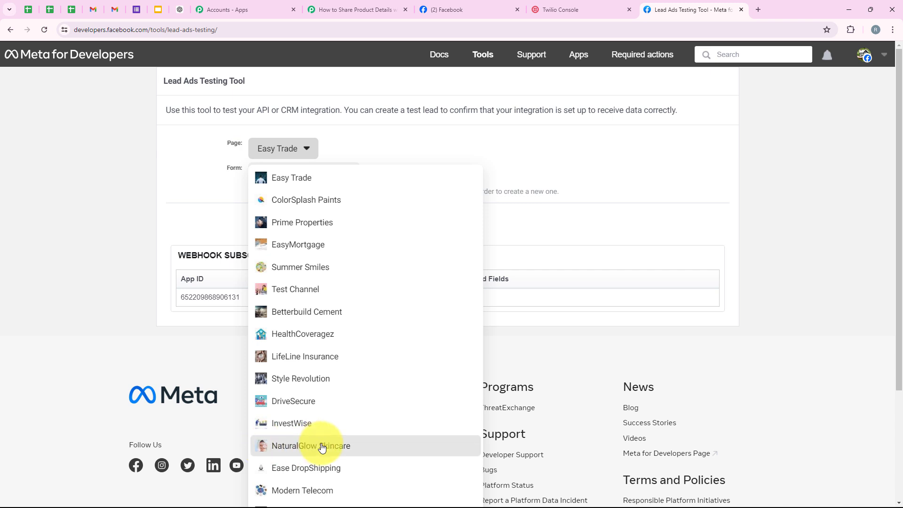
pyautogui.click(322, 447)
pyautogui.click(272, 183)
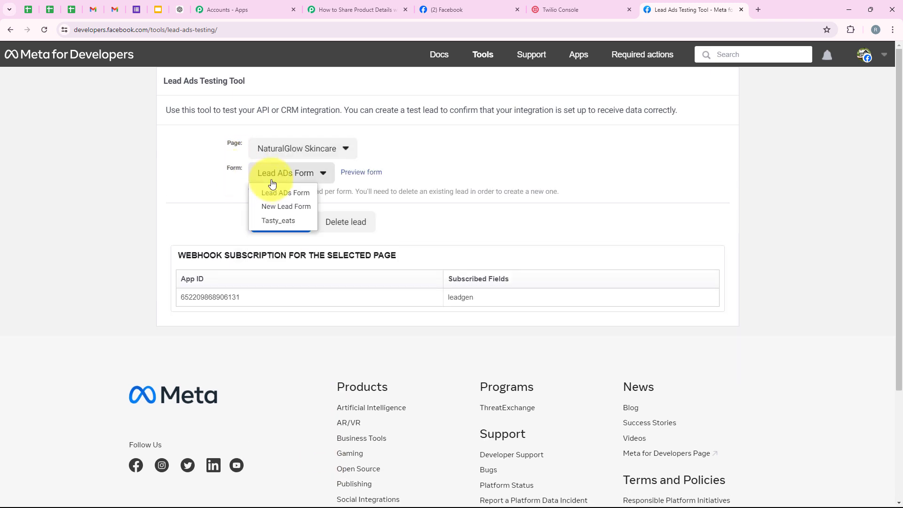
pyautogui.click(309, 193)
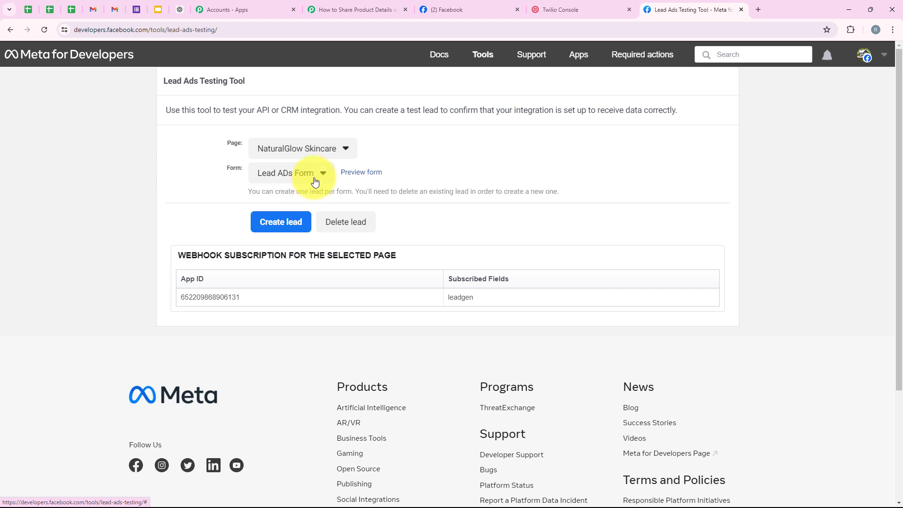
pyautogui.click(354, 174)
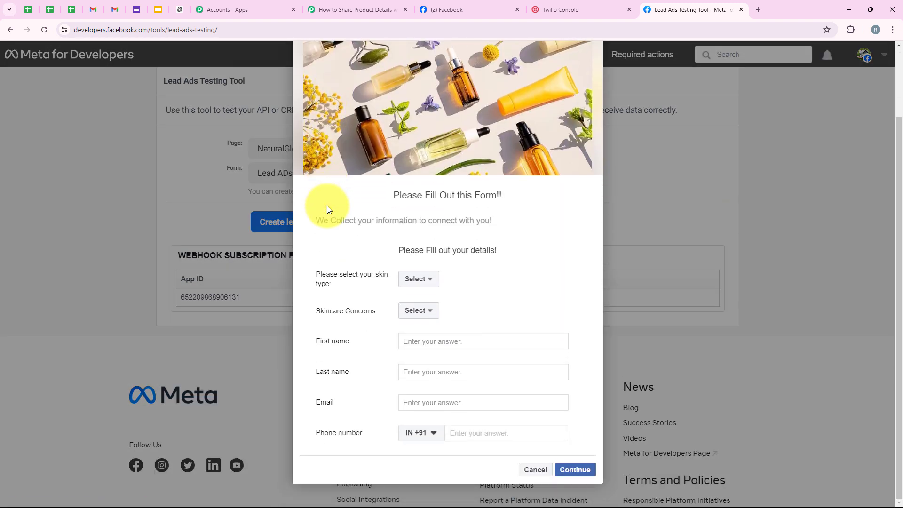
# - Set the skin type to Combination and the skincare concern to Uneven skin tone
pyautogui.moveTo(313, 276); pyautogui.dragTo(378, 276)
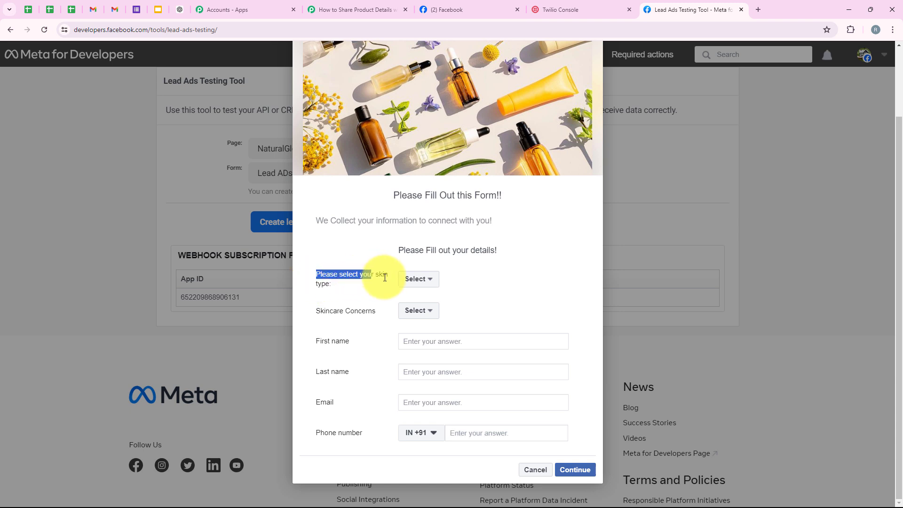
pyautogui.click(410, 281)
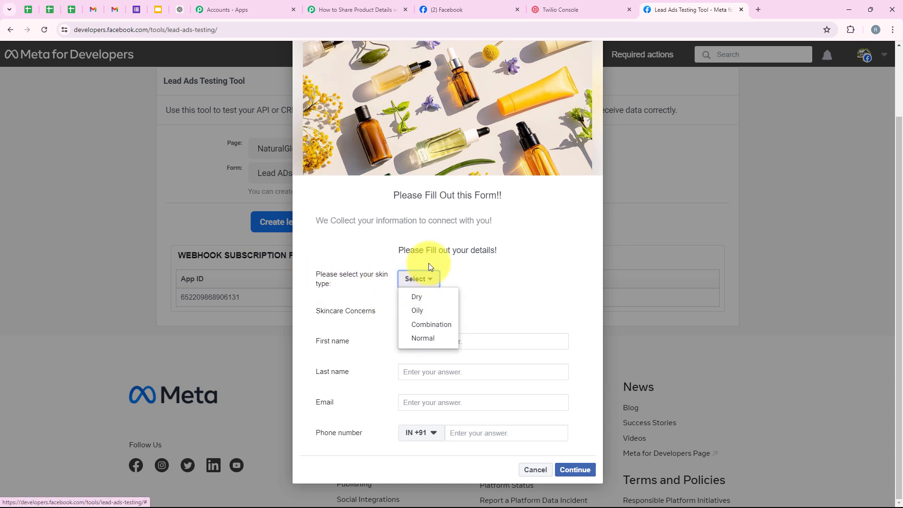
pyautogui.click(438, 327)
pyautogui.moveTo(309, 304); pyautogui.dragTo(381, 309)
pyautogui.click(413, 310)
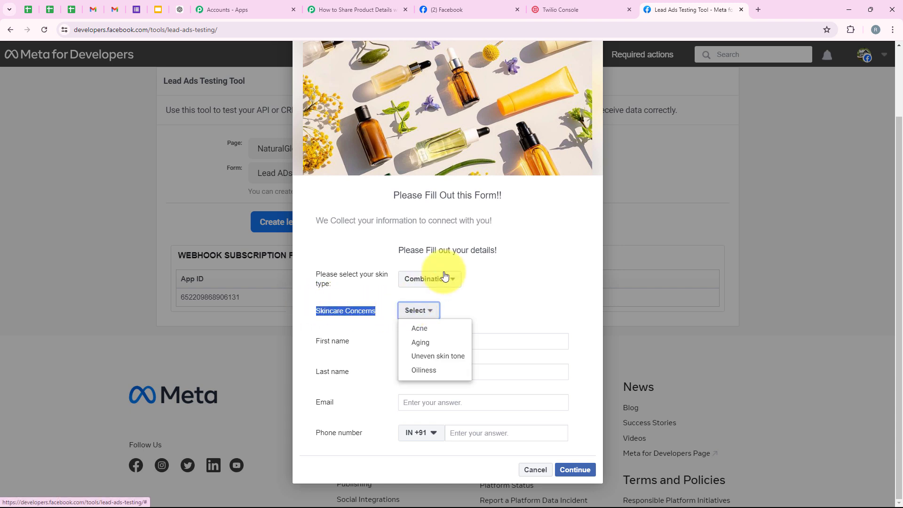
pyautogui.click(435, 356)
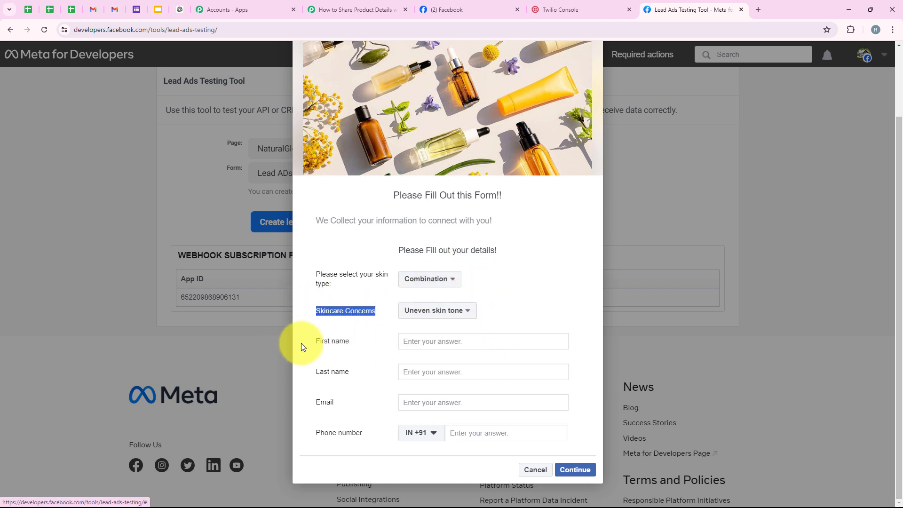
# - Fill in the test lead's first name, last name, email address and phone number
pyautogui.click(469, 336)
pyautogui.write('Te')
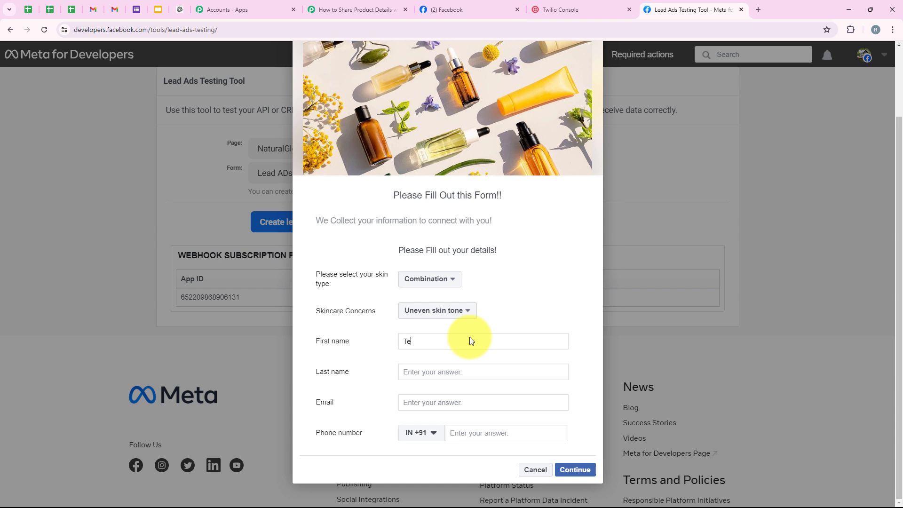
pyautogui.write('st')
pyautogui.click(458, 372)
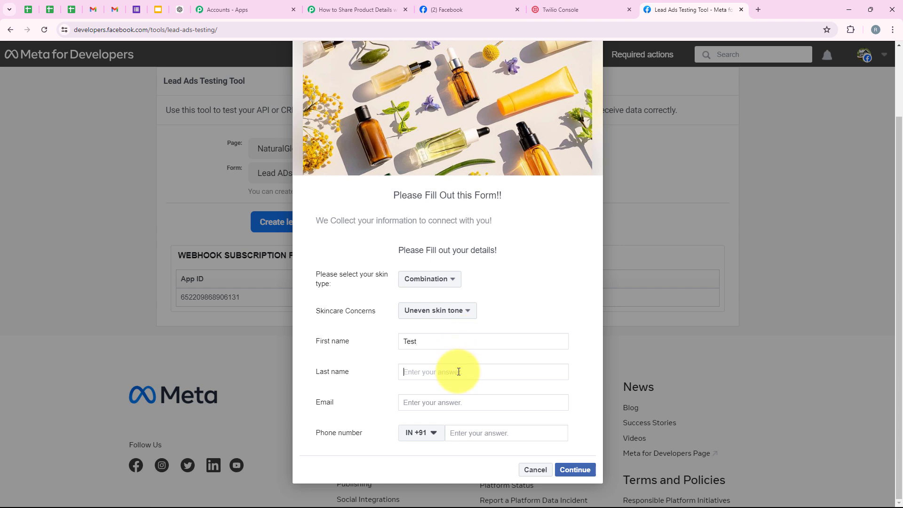
pyautogui.write('User')
pyautogui.click(459, 402)
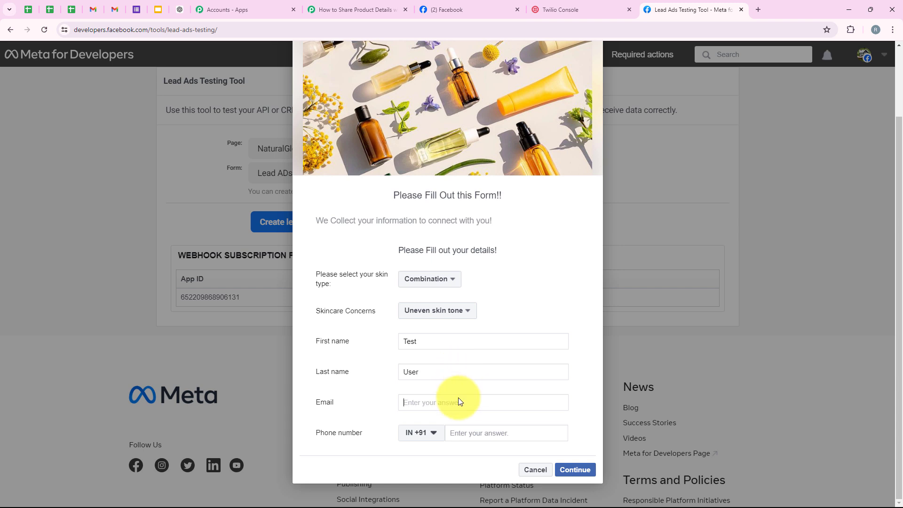
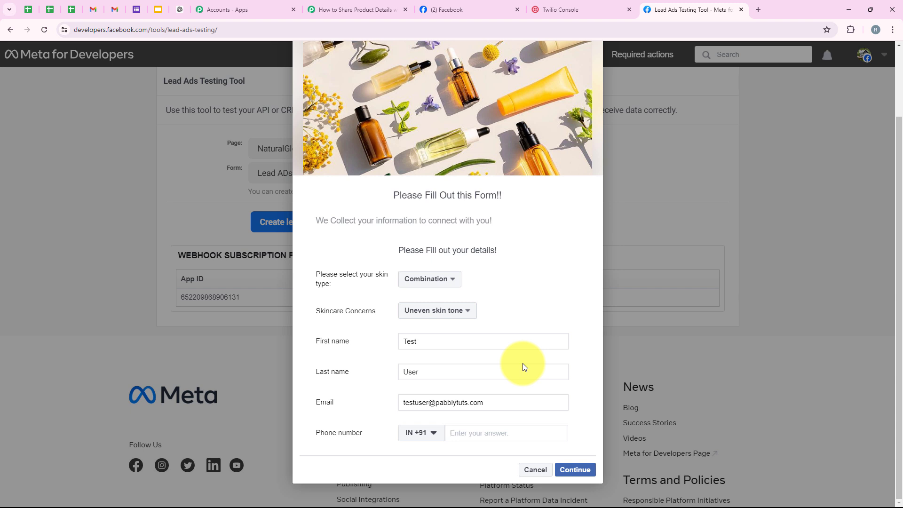
pyautogui.press('Tab')
pyautogui.write('88888 88888')
# - Submit the test lead, dismiss the thank-you message, and highlight the sent confirmation
pyautogui.click(575, 469)
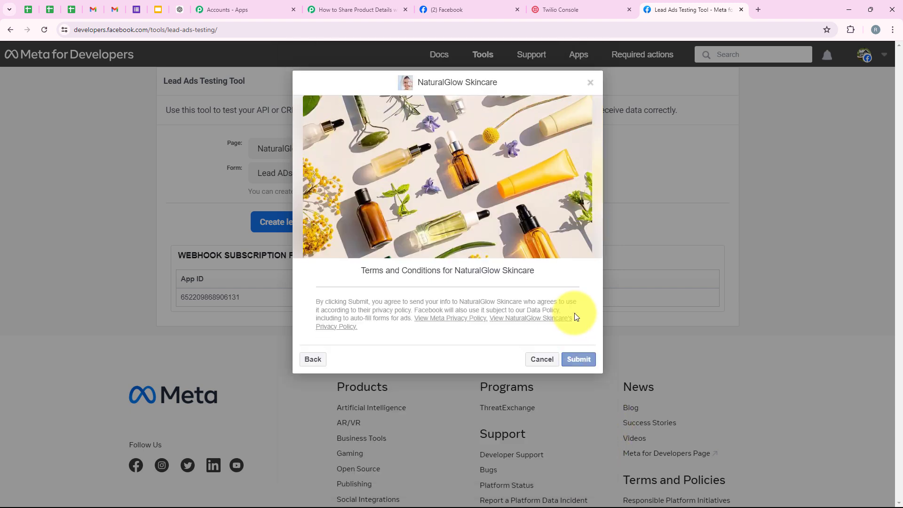
pyautogui.click(578, 359)
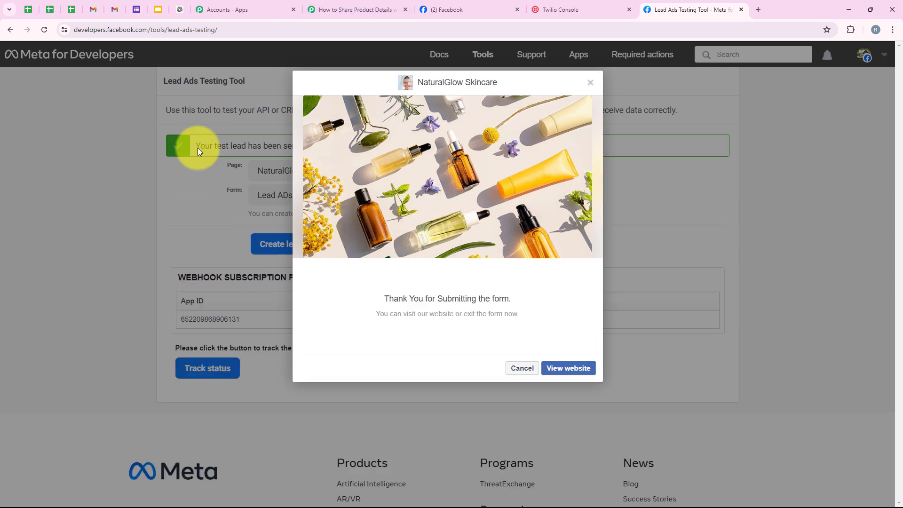
pyautogui.click(522, 368)
pyautogui.moveTo(193, 145); pyautogui.dragTo(304, 146)
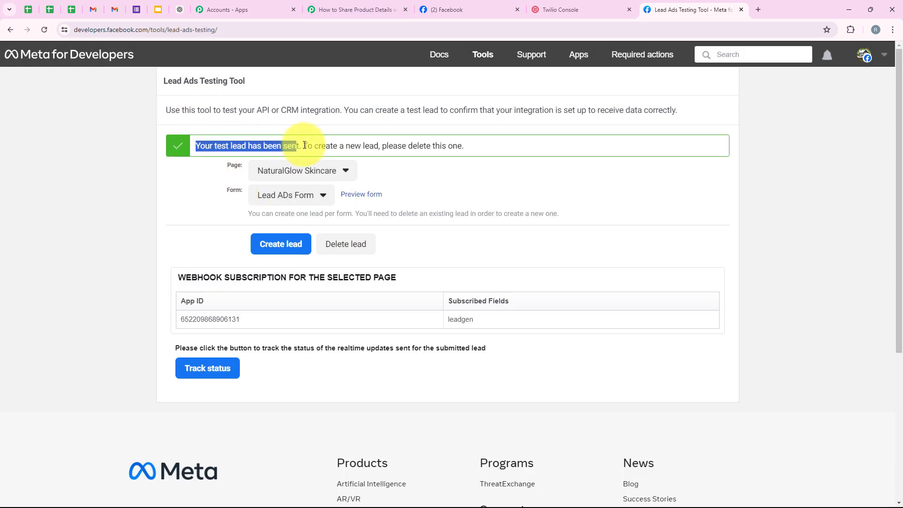
# - Clear the text highlight on the test lead sent confirmation
pyautogui.click(197, 191)
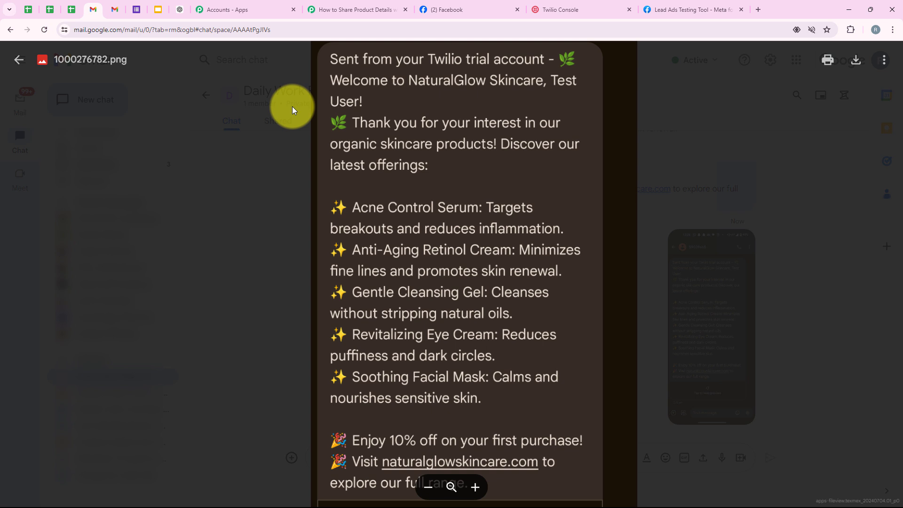
# - Shift the SMS screenshot slightly in view, then return to the Pabbly Connect workflow
pyautogui.moveTo(414, 196)
pyautogui.mouseDown()
pyautogui.moveTo(406, 153)
pyautogui.moveTo(418, 225)
pyautogui.moveTo(413, 196)
pyautogui.moveTo(420, 203)
pyautogui.mouseUp()
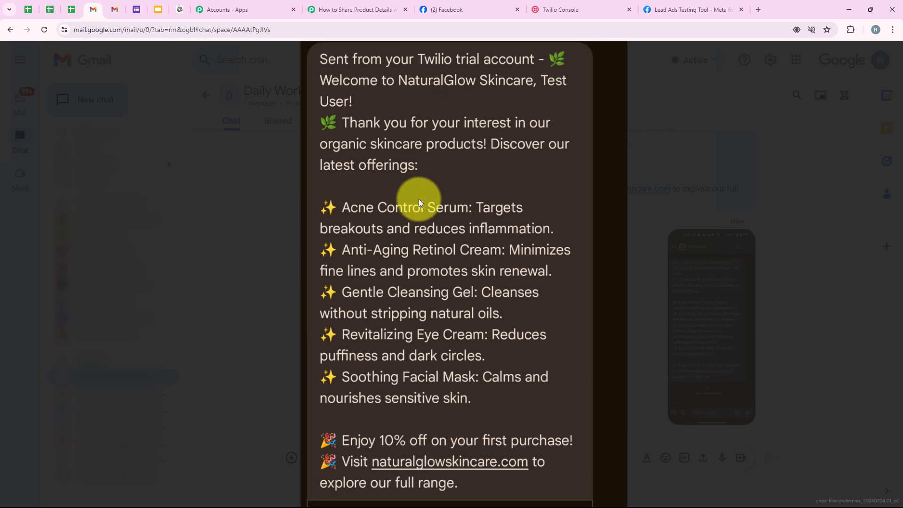
pyautogui.click(350, 10)
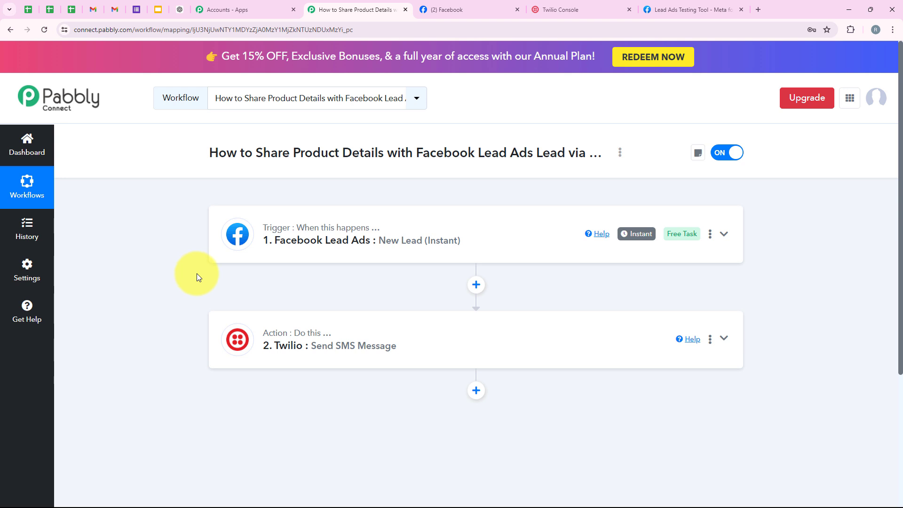
pyautogui.click(95, 13)
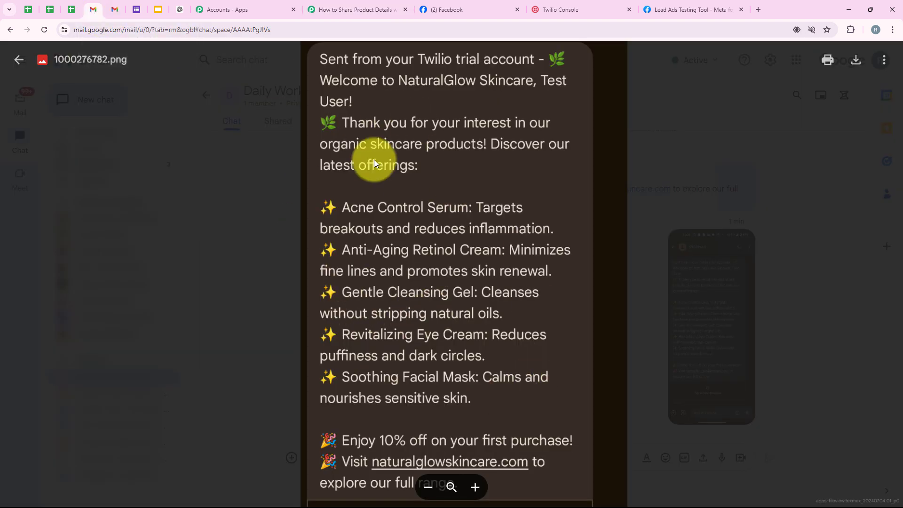
pyautogui.click(323, 11)
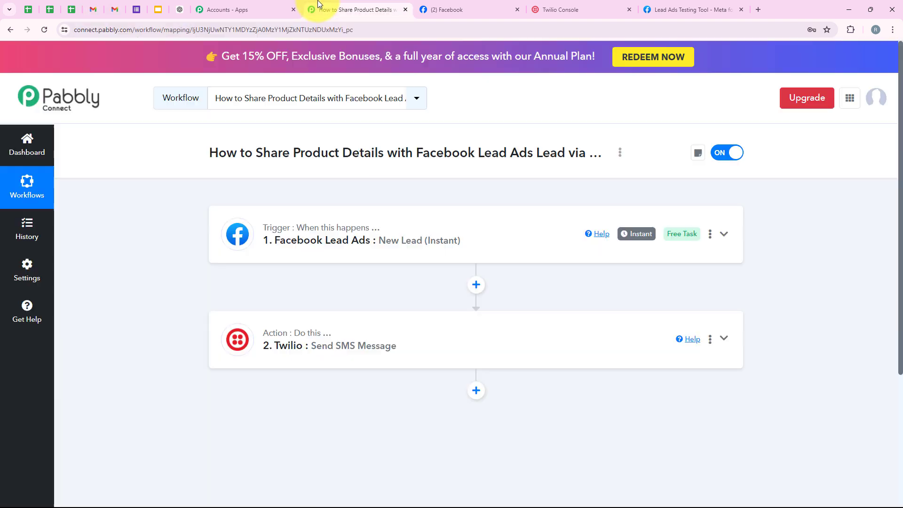